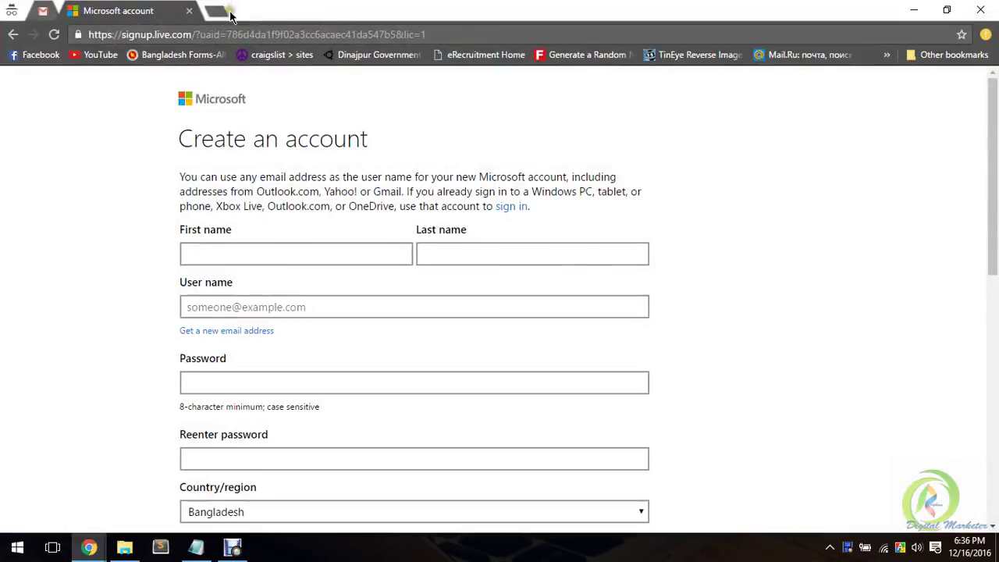
Step: Load outlook.com in a new tab and close the old Microsoft account tab
left_click(221, 10)
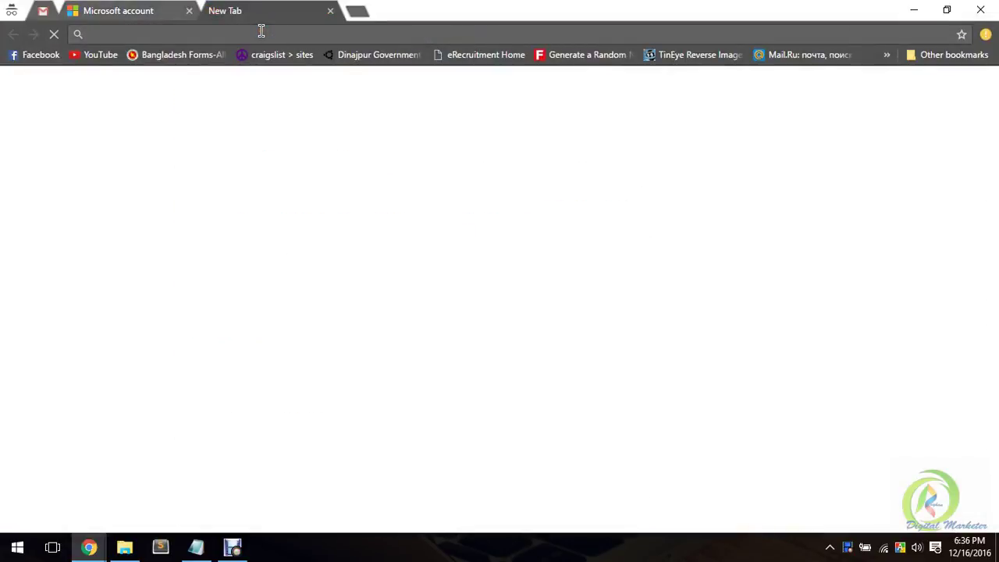
type("outlook.com")
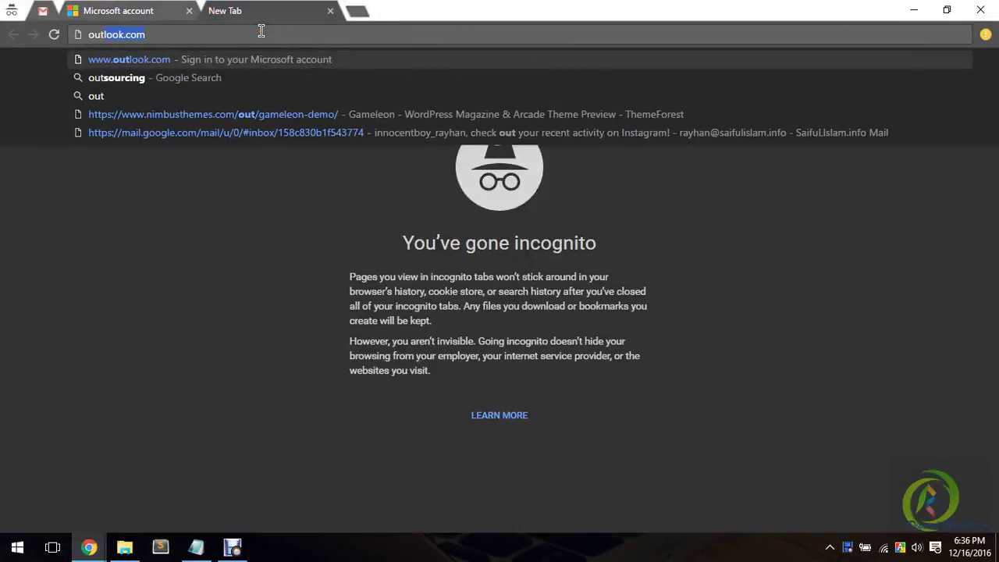
key("Return")
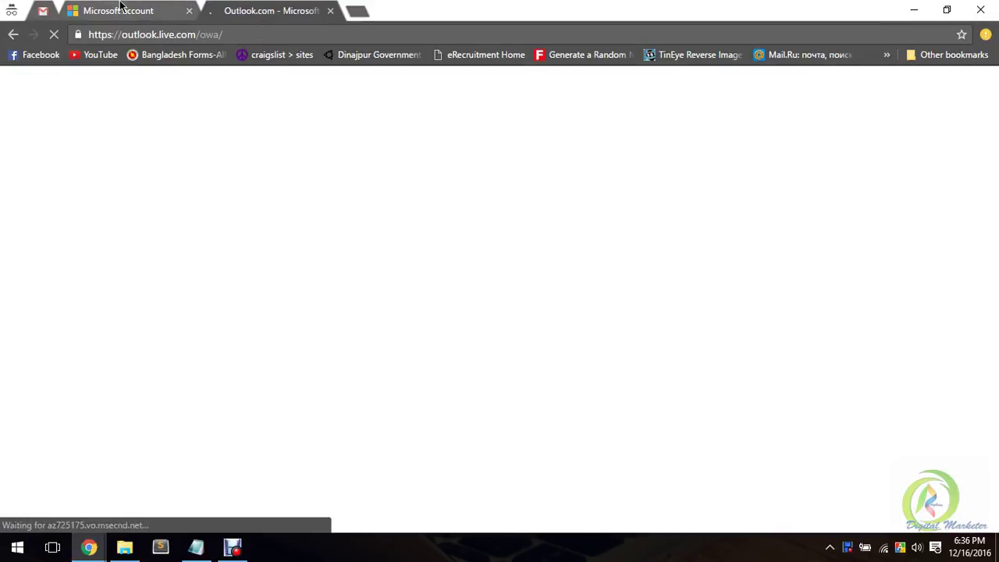
middle_click(121, 8)
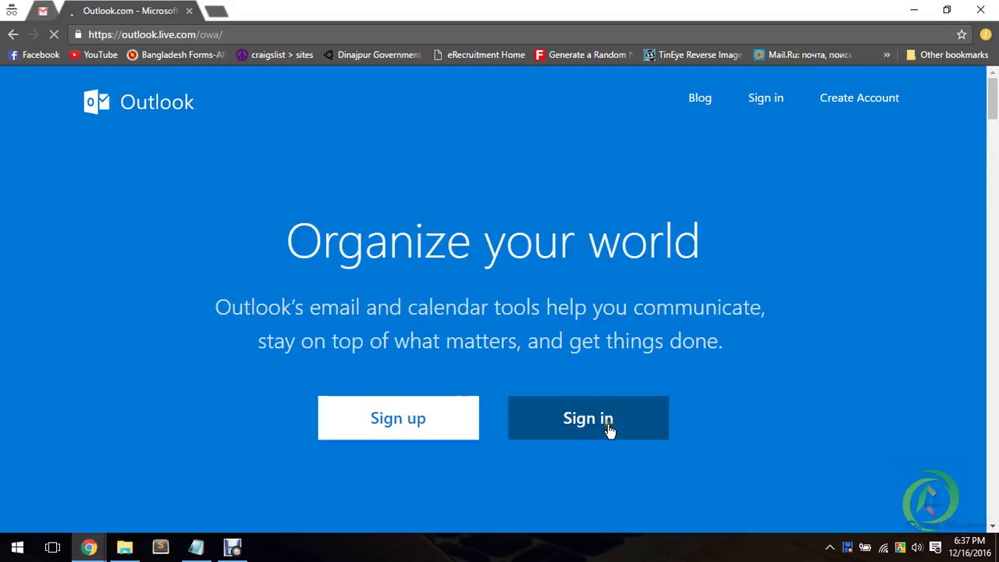
left_click_drag(343, 249, 697, 245)
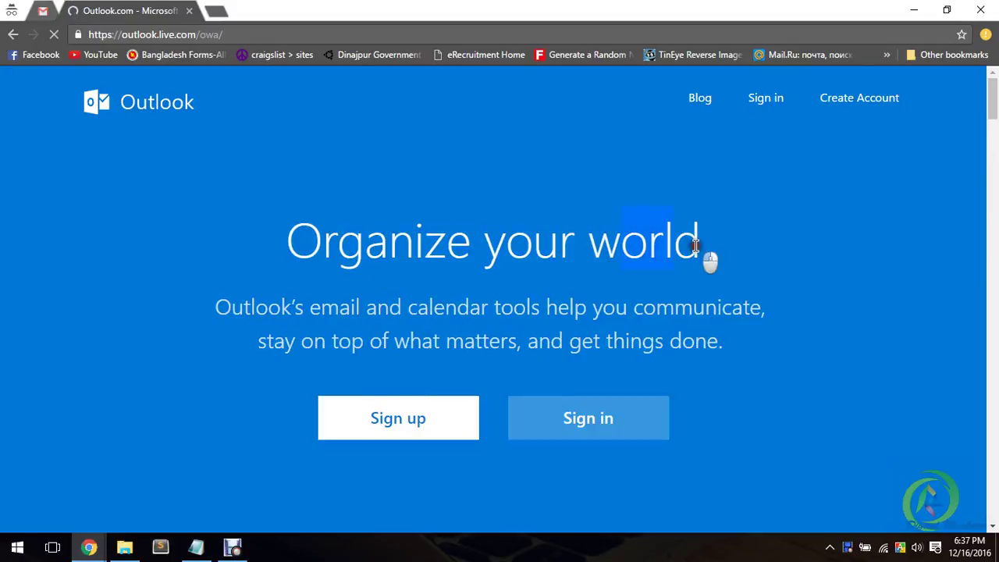
left_click(696, 246)
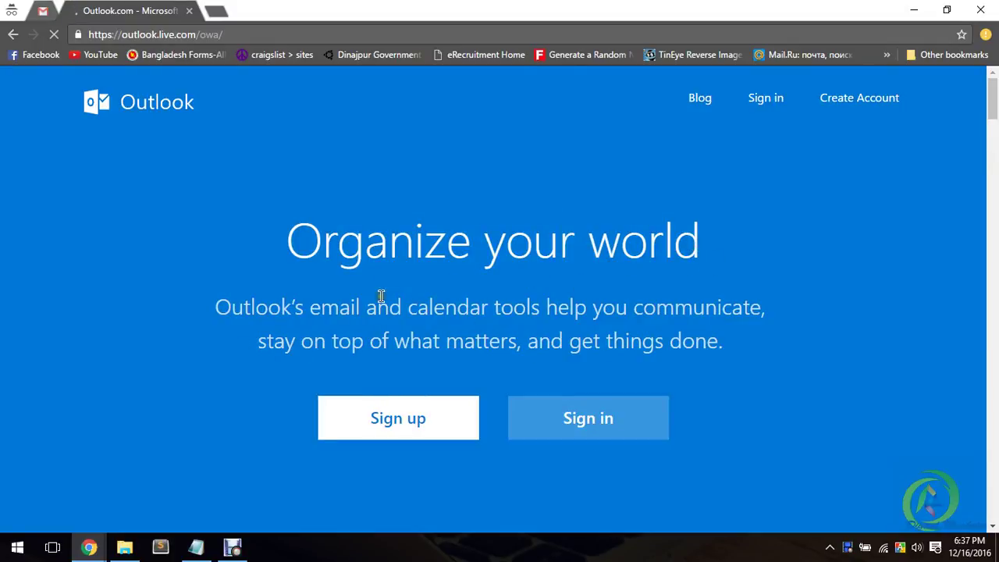
left_click_drag(629, 307, 293, 310)
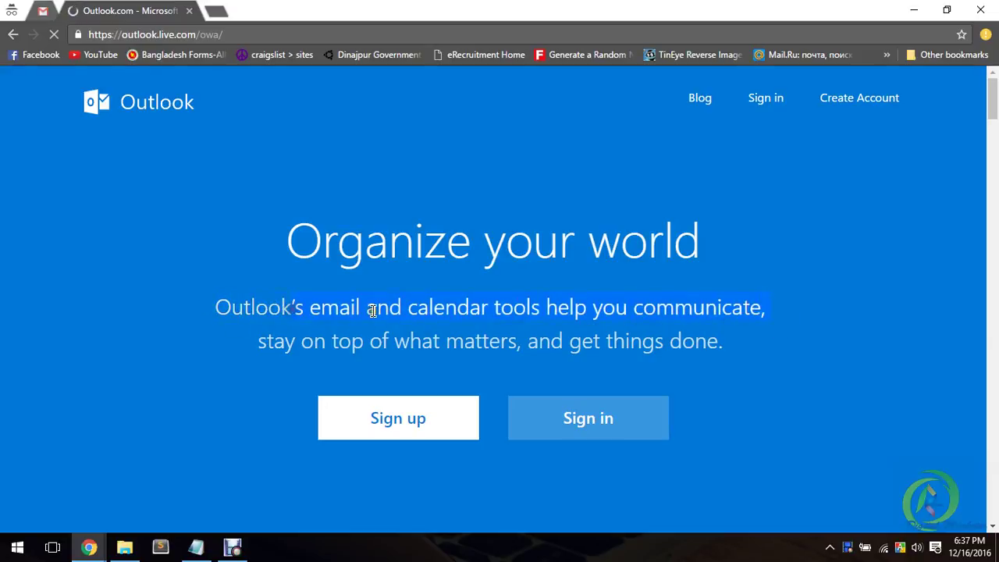
left_click(373, 310)
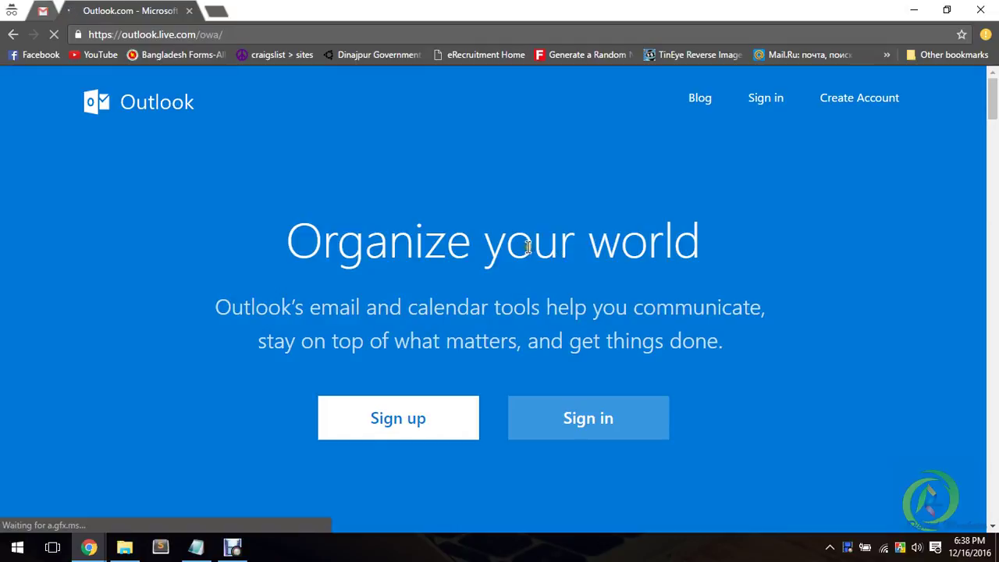
Step: Start Sign up from the Outlook.com landing page and place the cursor in First name
left_click(416, 421)
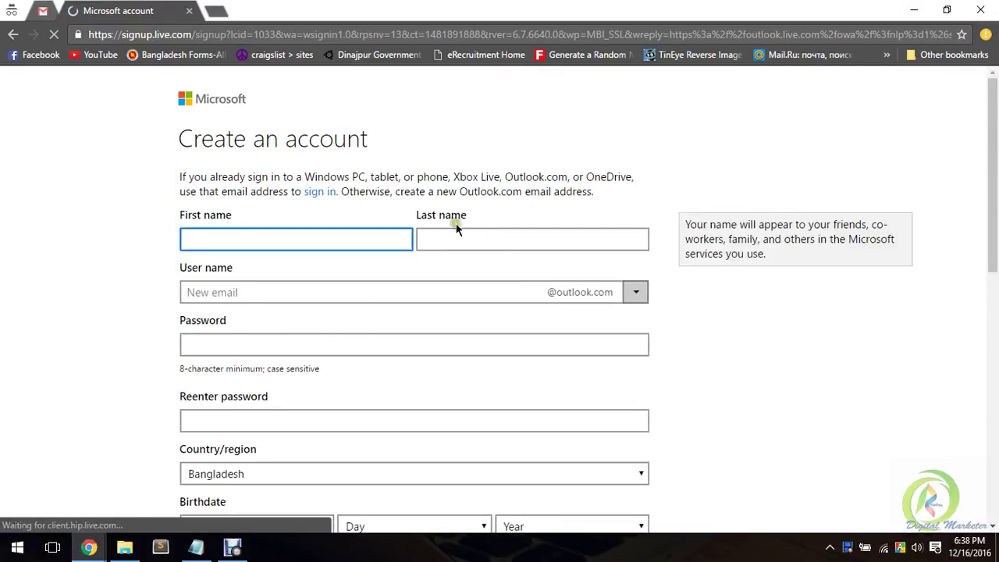
left_click_drag(181, 139, 353, 139)
left_click(372, 142)
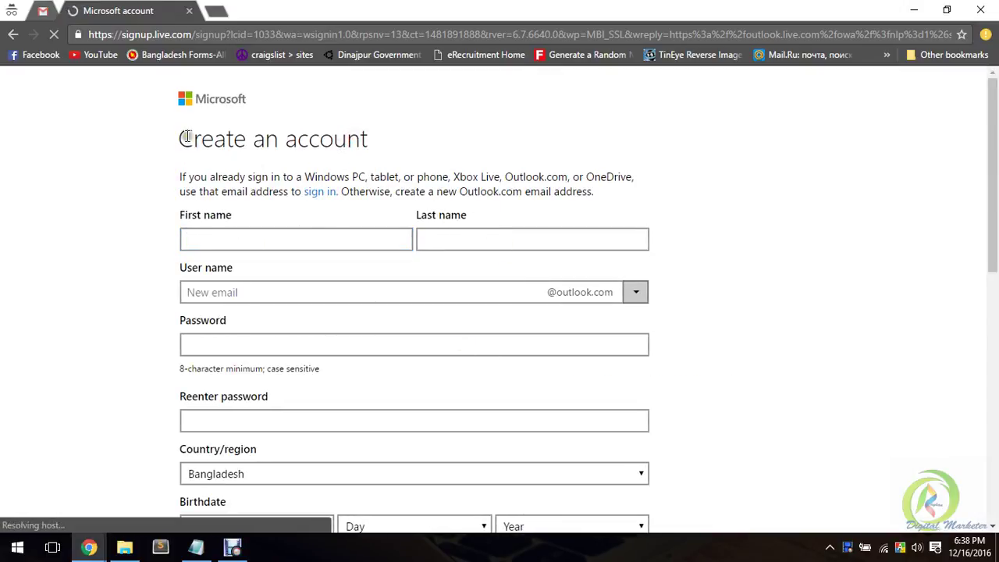
left_click_drag(193, 138, 295, 134)
left_click(398, 134)
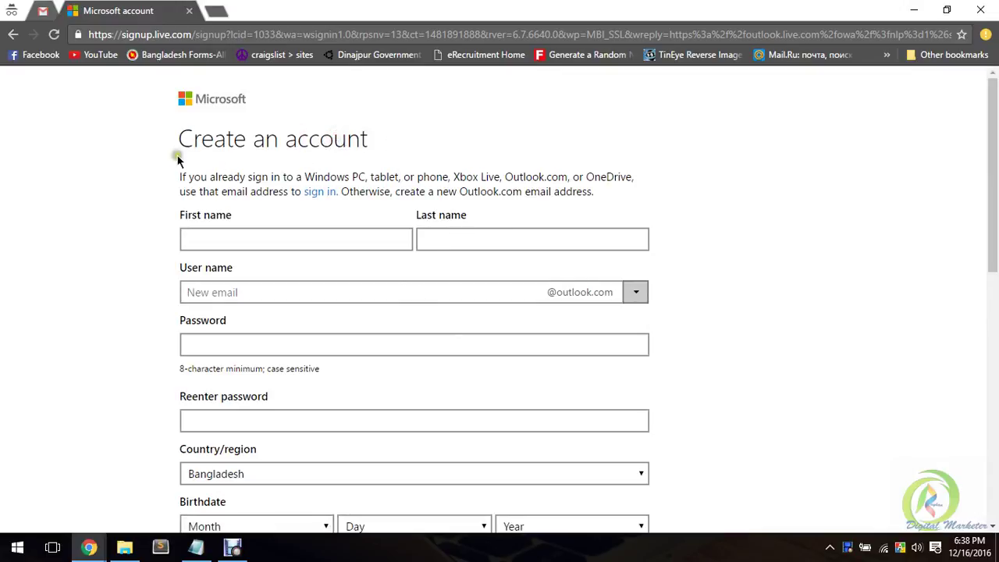
left_click_drag(191, 139, 320, 140)
left_click(359, 139)
left_click(272, 241)
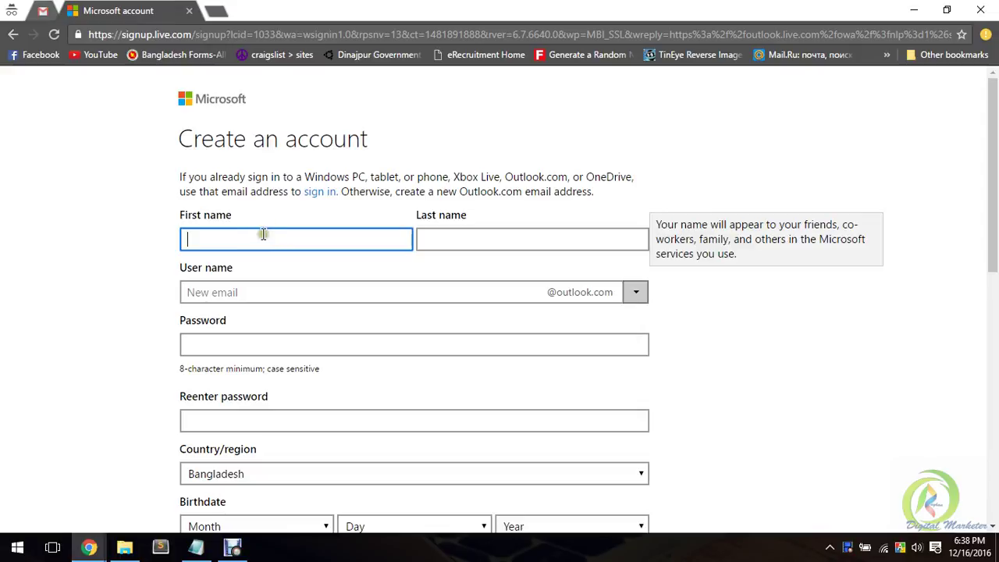
Step: Enter the account holder's first and last name
left_click(326, 242)
left_click_drag(188, 216, 219, 220)
left_click(219, 223)
left_click(456, 231)
left_click(303, 240)
key("Tab")
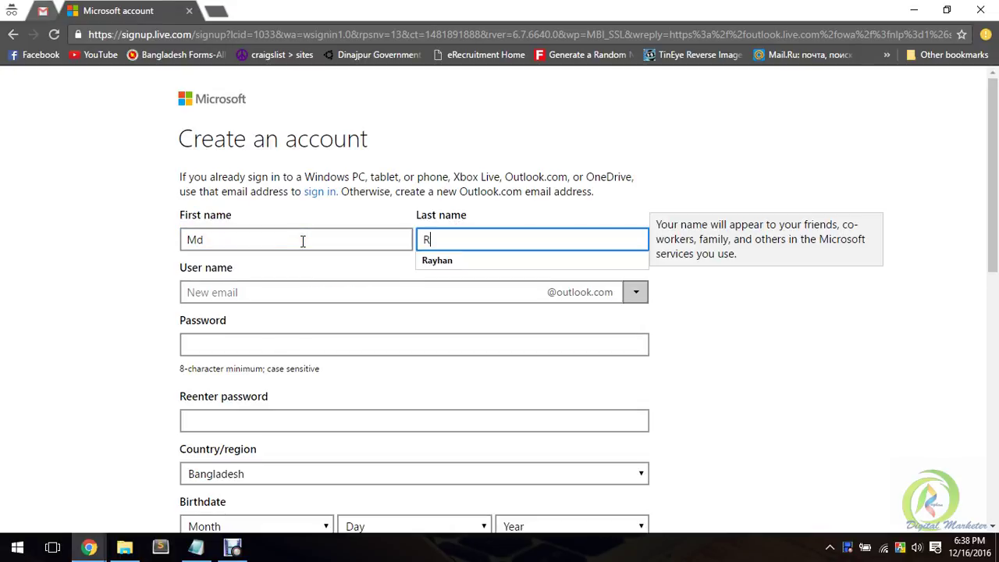
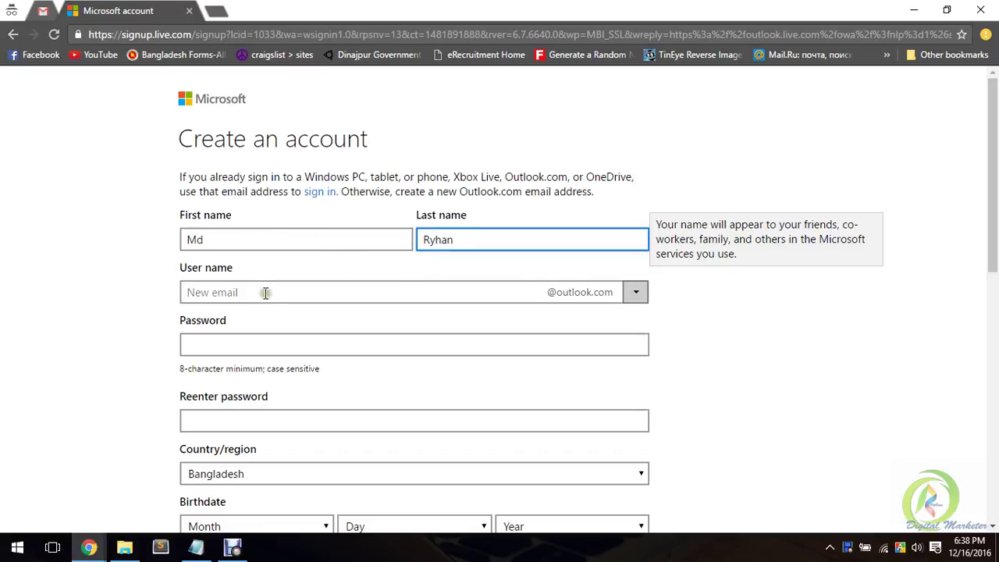
Step: Choose the outlook.com domain, enter the new user name and confirm it is available
left_click(287, 294)
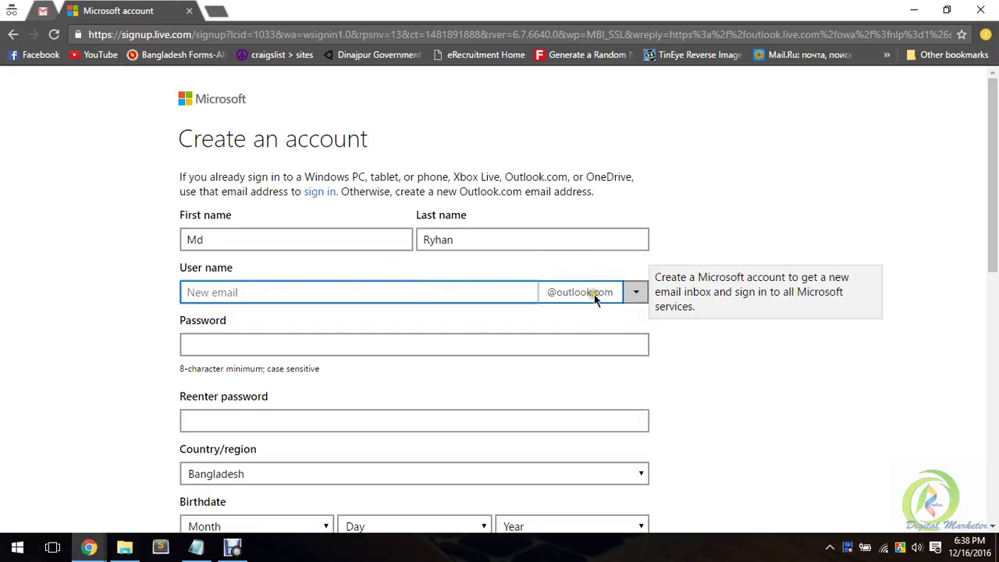
left_click(636, 294)
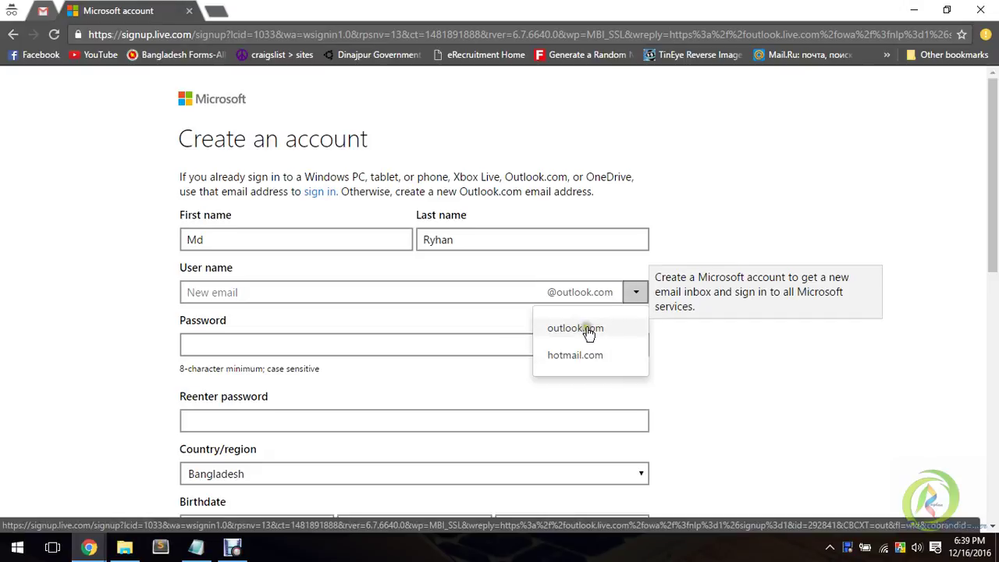
left_click(588, 329)
left_click(373, 295)
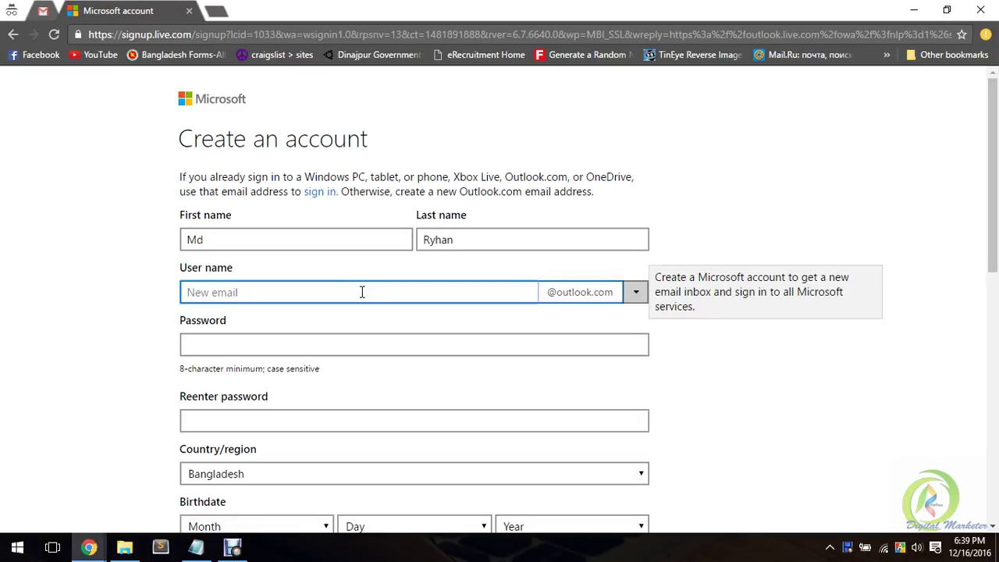
left_click(281, 343)
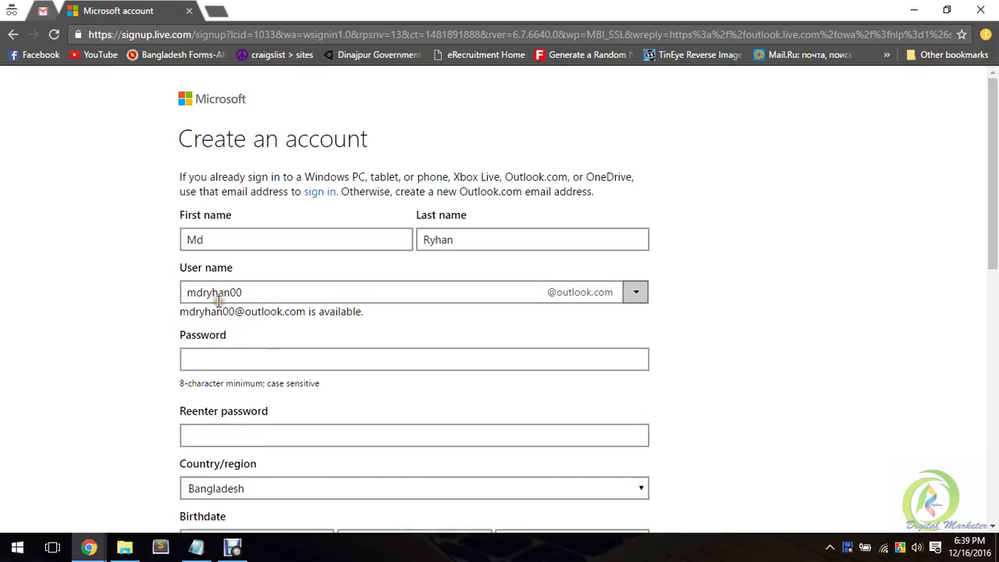
left_click_drag(190, 292, 292, 292)
left_click(337, 292)
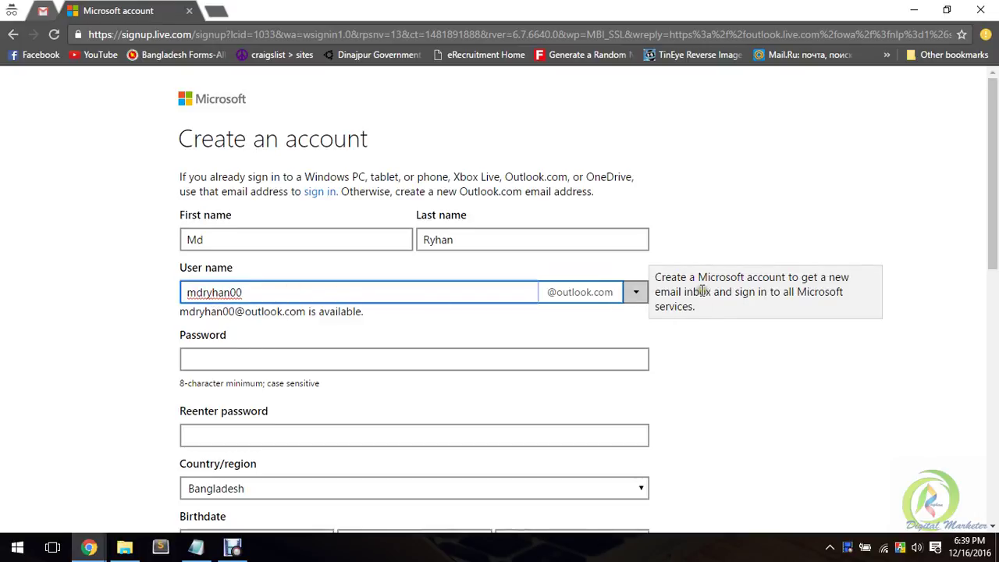
left_click(311, 293)
Step: Type the new account password, then re-enter it in the confirmation field
left_click(290, 363)
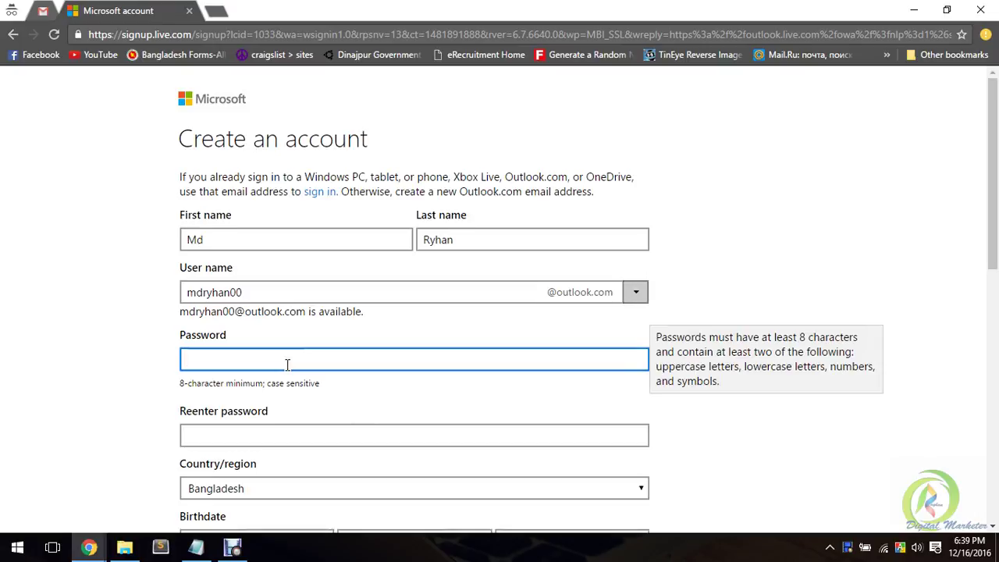
type("•••••••••")
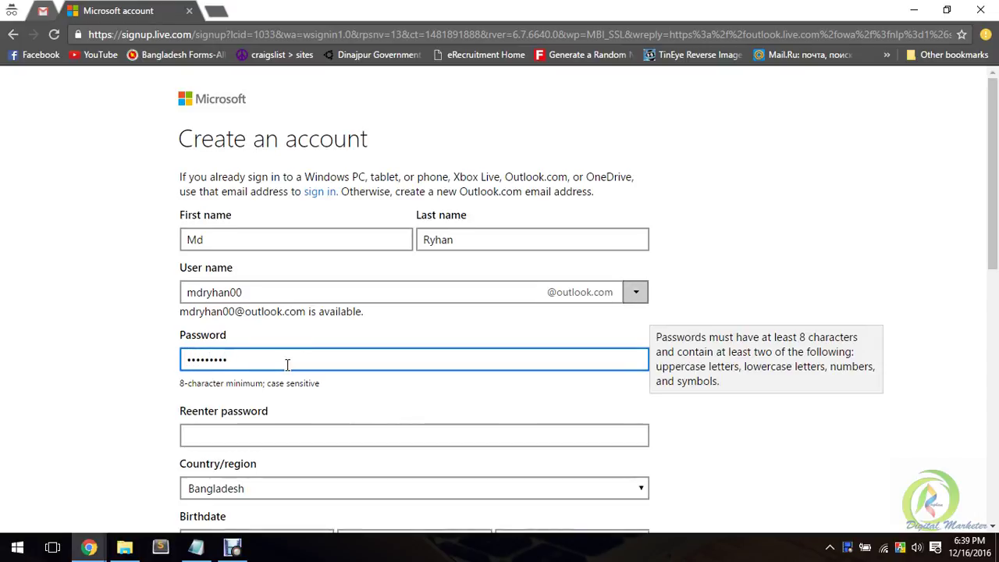
type("•")
left_click(240, 430)
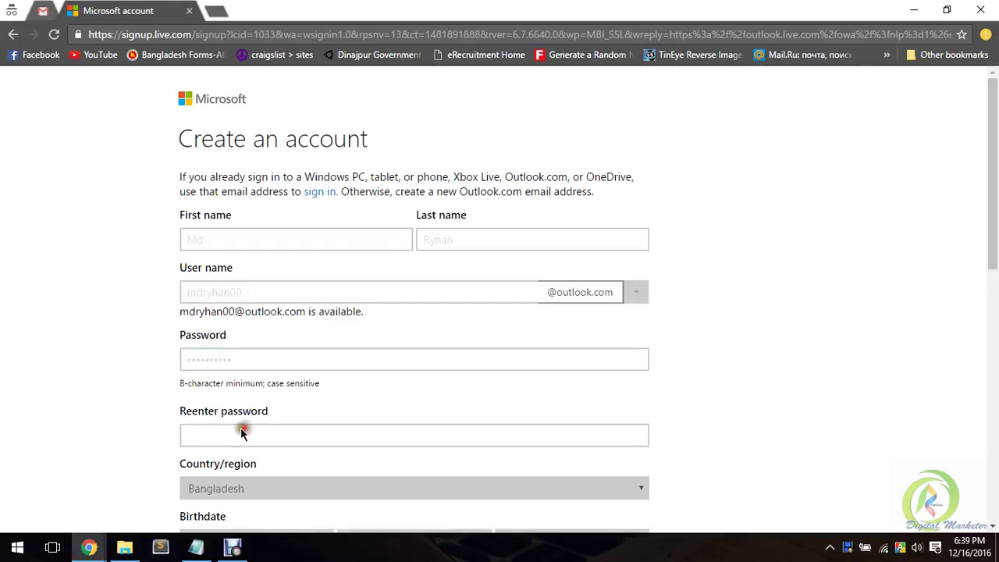
type("•••••")
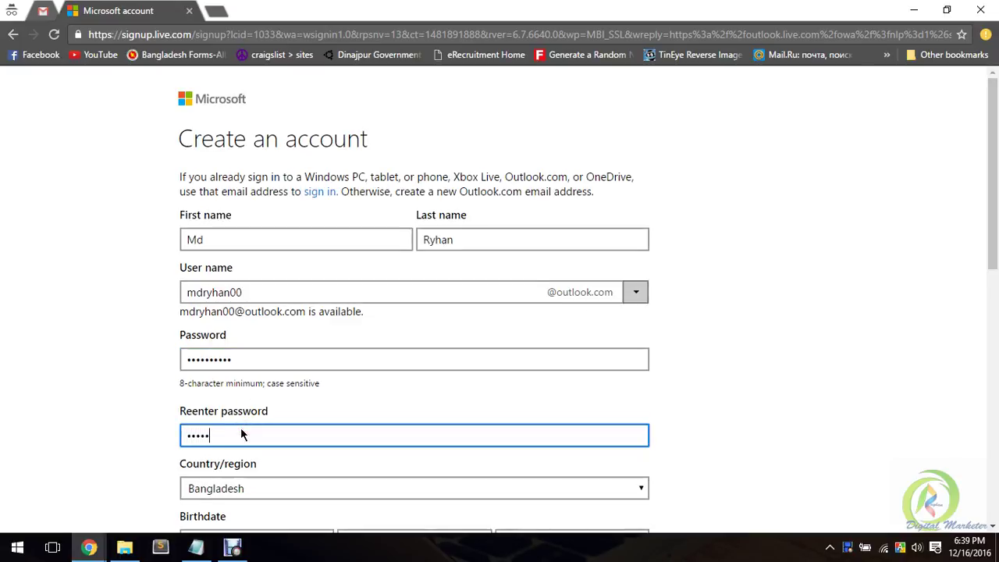
type("••••")
scroll(351, 328, "down", 2)
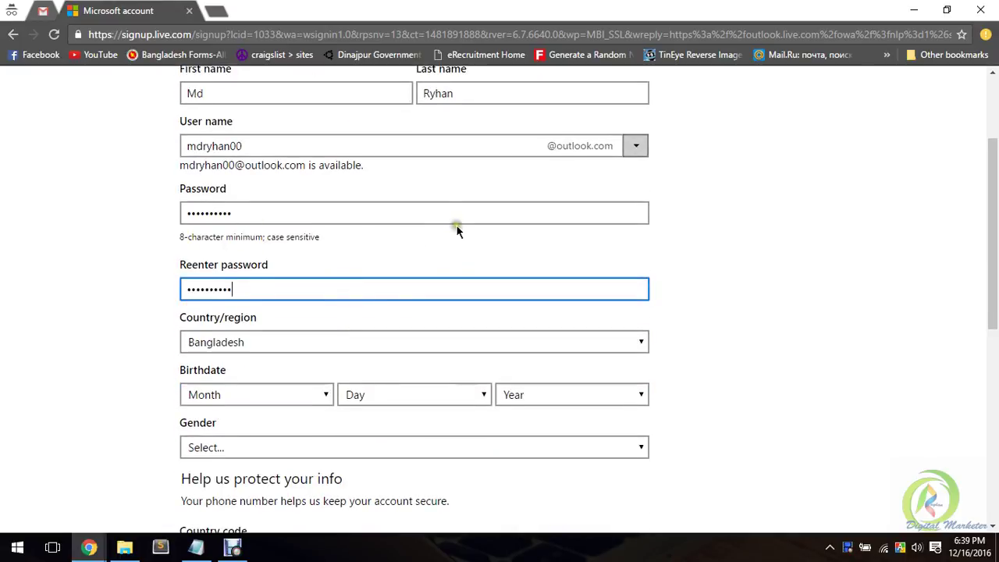
scroll(461, 227, "down", 1)
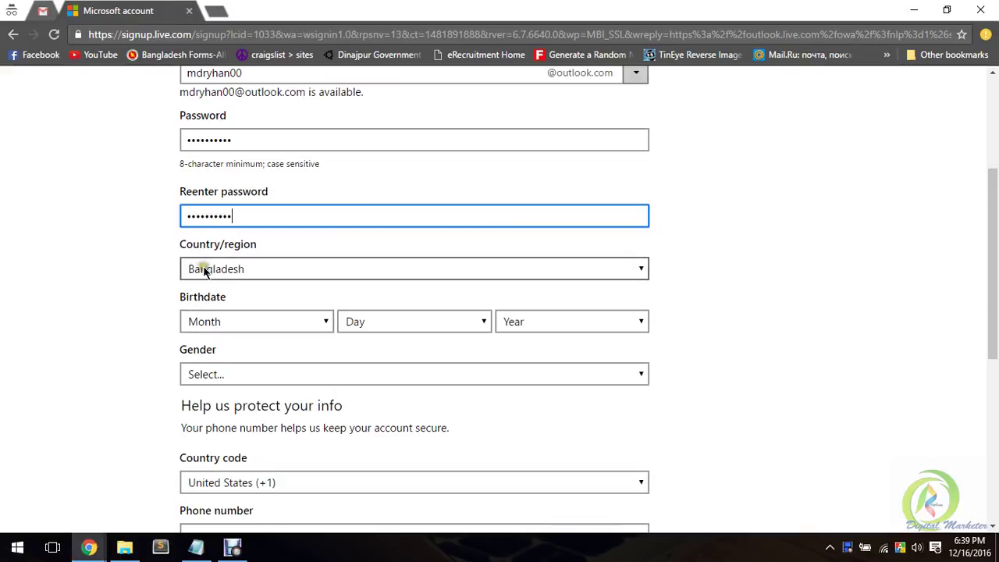
Step: Set the birthdate to February 3, 1997
left_click_drag(187, 245, 257, 241)
left_click(273, 240)
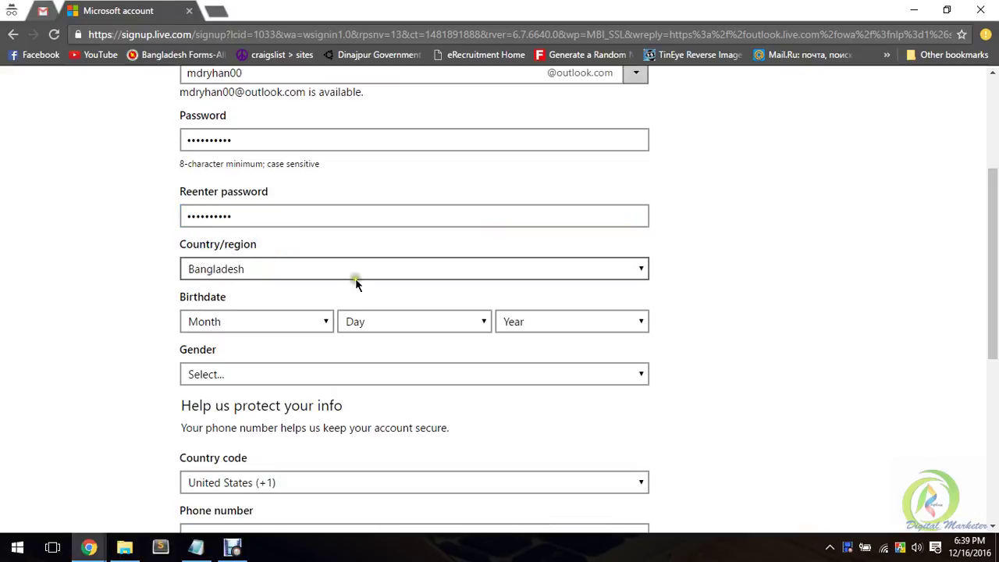
left_click(258, 321)
left_click(259, 321)
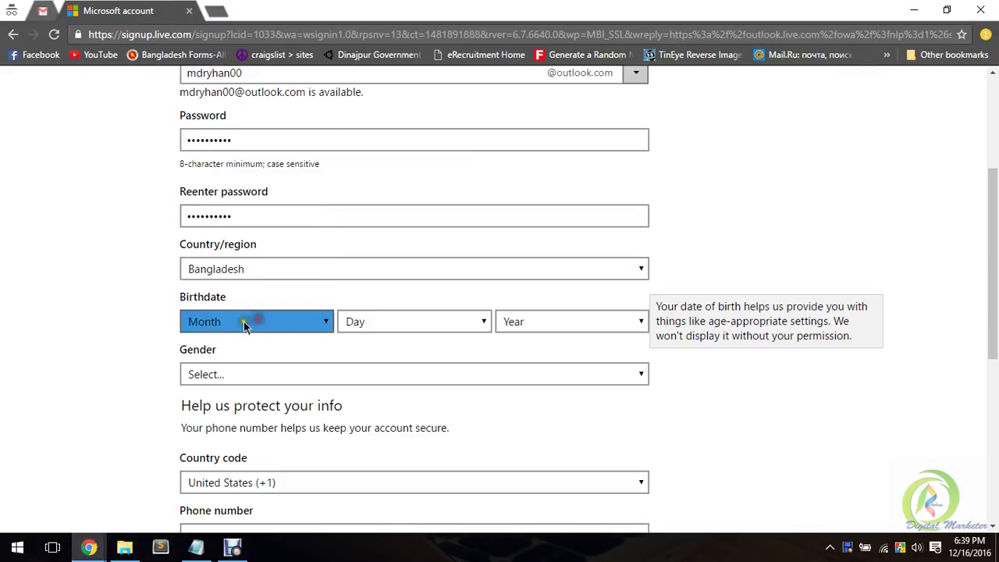
left_click_drag(182, 300, 275, 300)
left_click(303, 323)
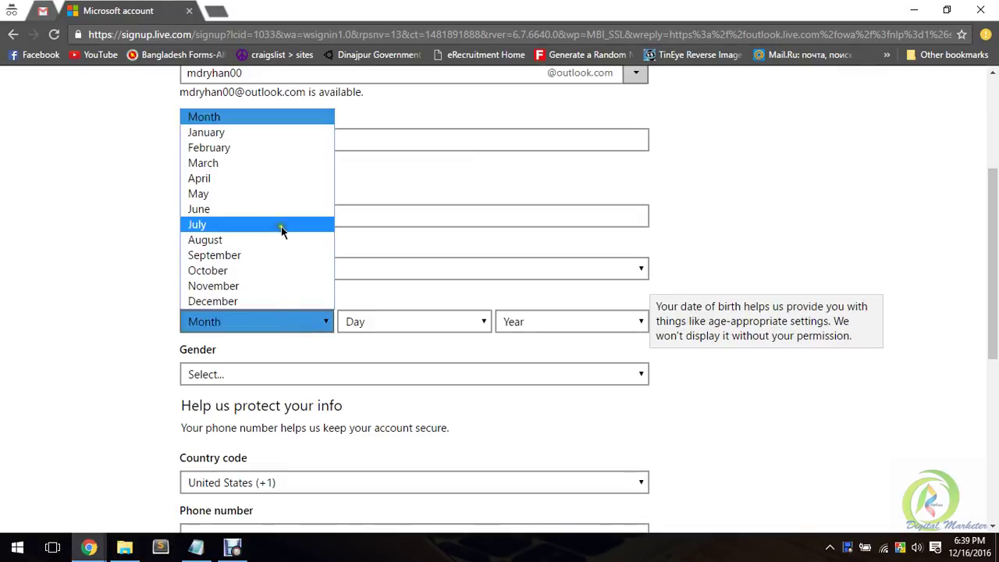
left_click(234, 147)
left_click(381, 327)
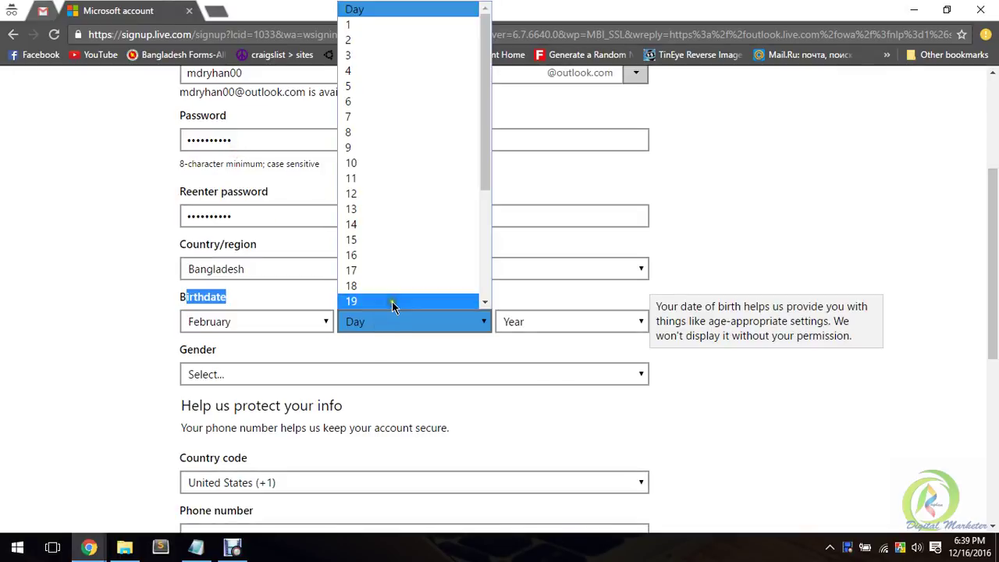
left_click(381, 55)
left_click(542, 320)
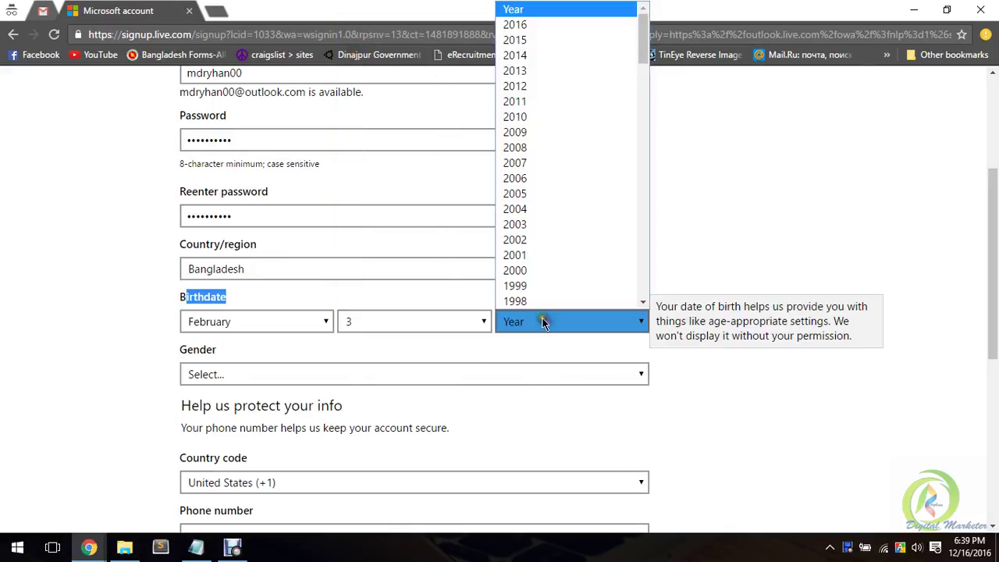
scroll(536, 261, "down", 3)
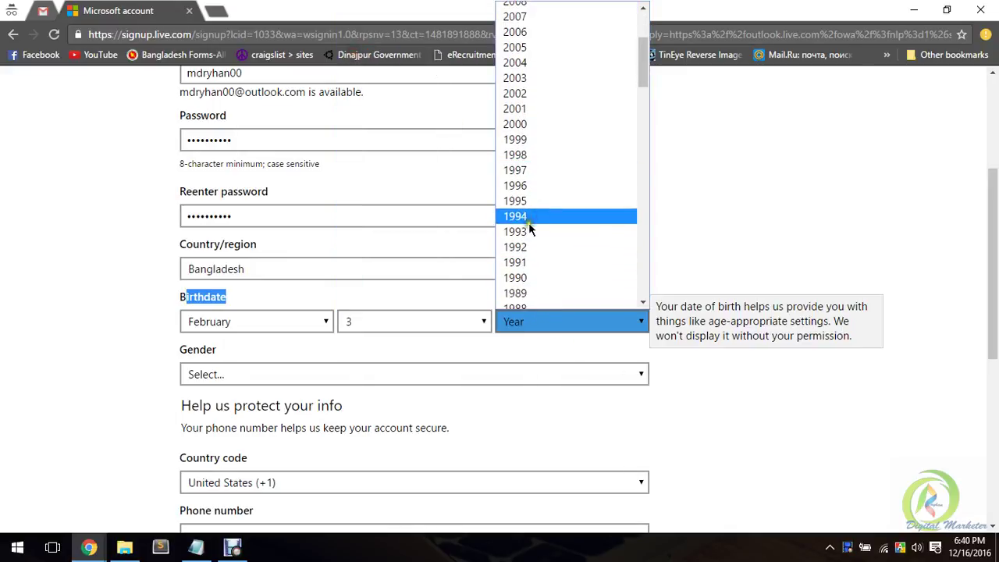
left_click(528, 170)
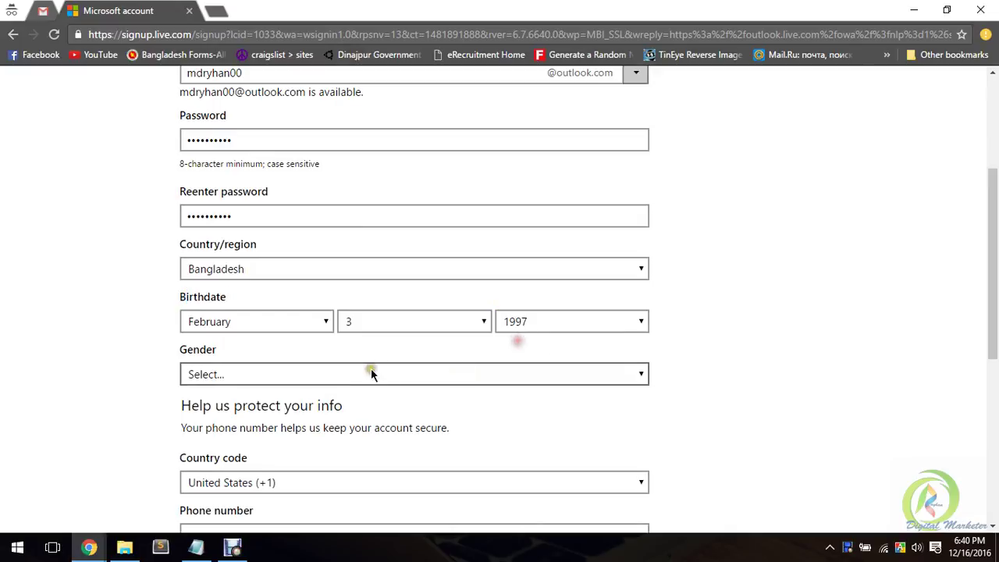
Step: Choose Male from the Gender dropdown
scroll(370, 375, "down", 1)
left_click(304, 310)
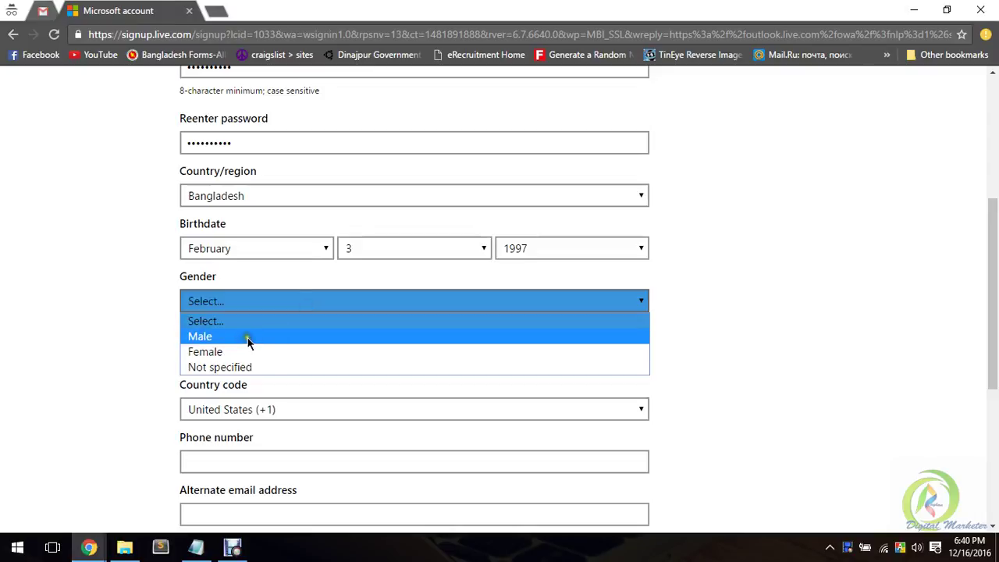
left_click(248, 338)
Step: Set the phone country code to Bangladesh (+880)
scroll(185, 311, "down", 1)
scroll(184, 310, "down", 1)
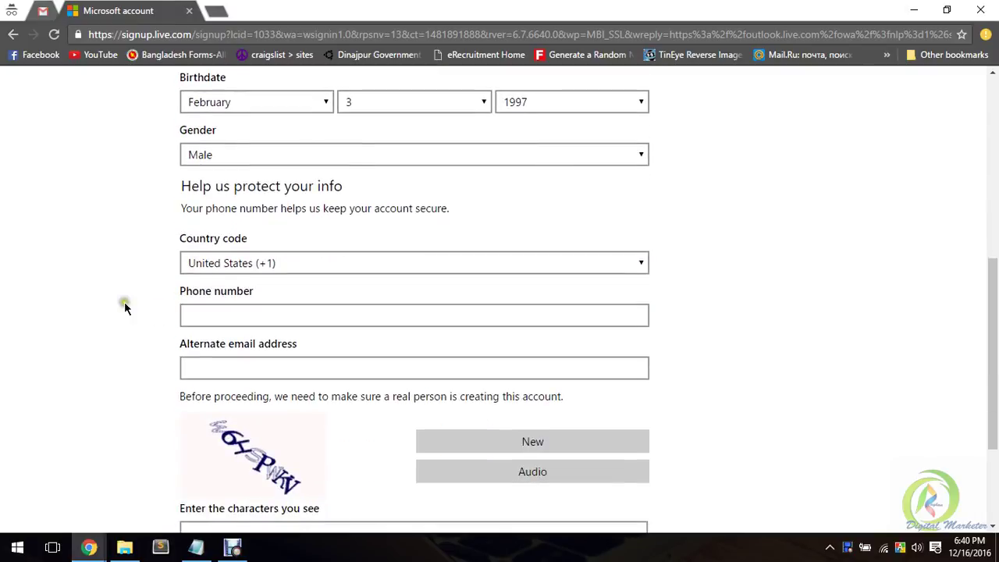
left_click_drag(179, 243, 325, 203)
left_click(296, 241)
left_click(356, 185)
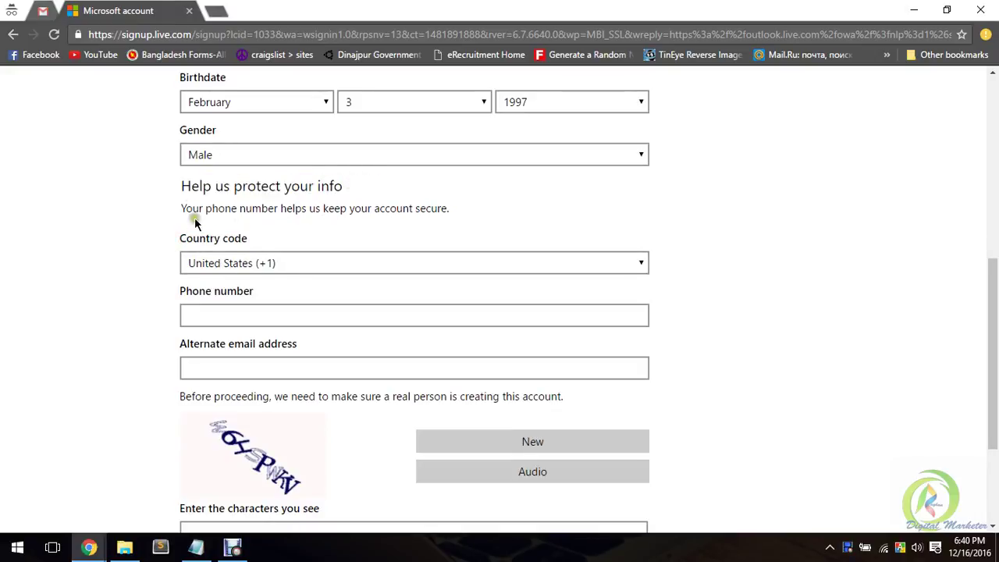
left_click_drag(202, 212, 413, 213)
left_click(300, 214)
left_click(457, 214)
left_click(442, 206)
left_click(296, 262)
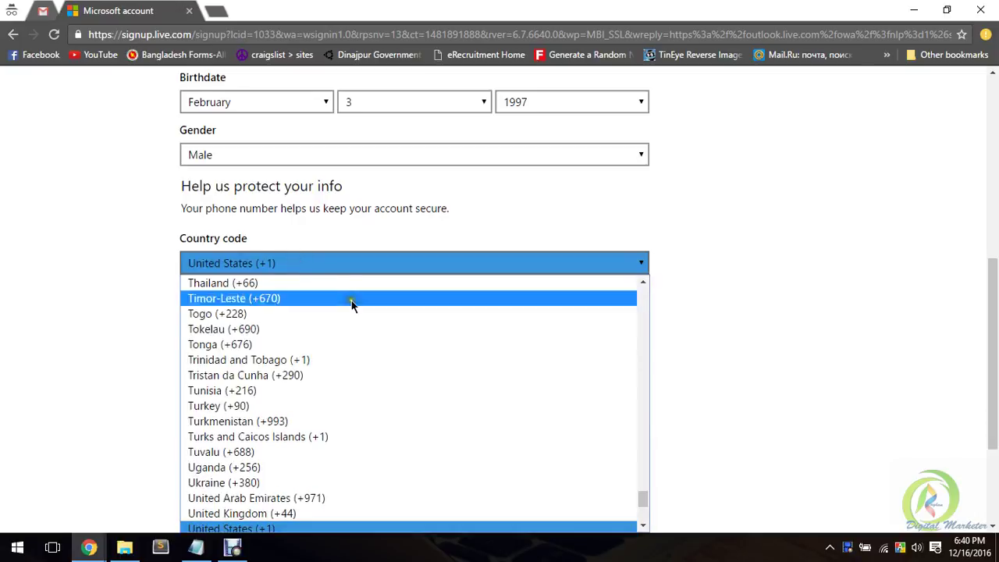
scroll(357, 335, "down", 4)
type("belg")
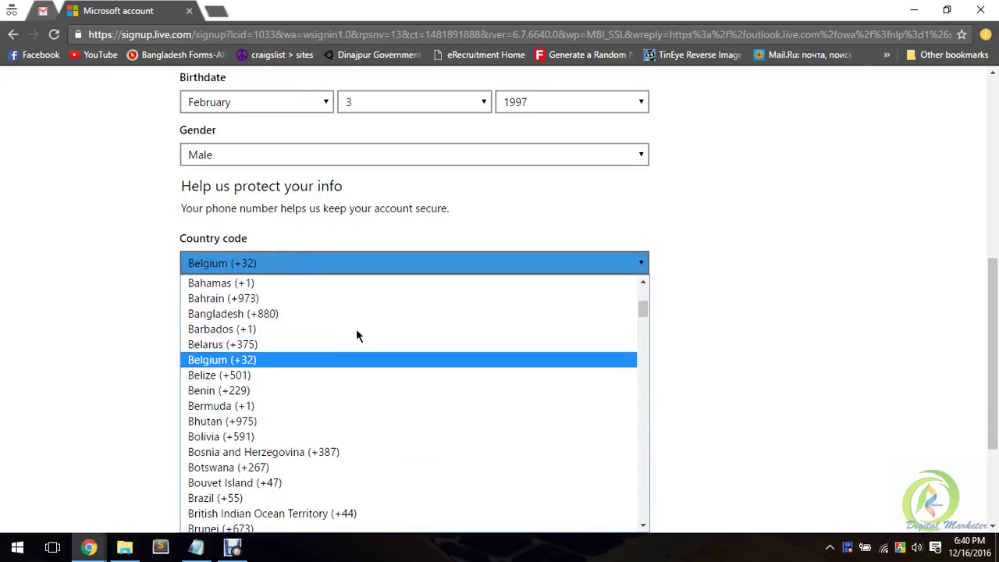
key("Down")
key("Down")
key("Down")
key("Down")
key("Down")
key("Down")
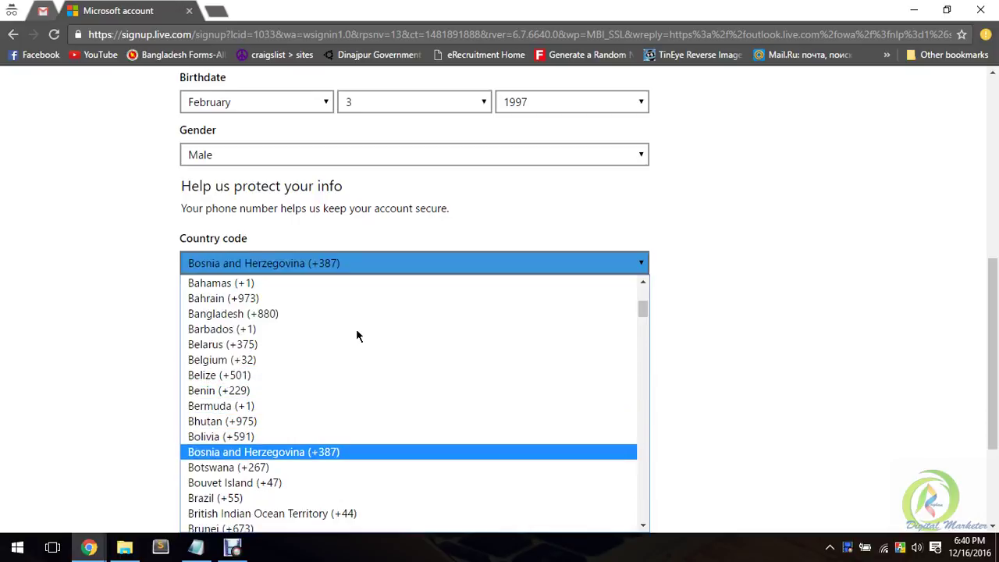
key("Down")
key("Down")
type("bel")
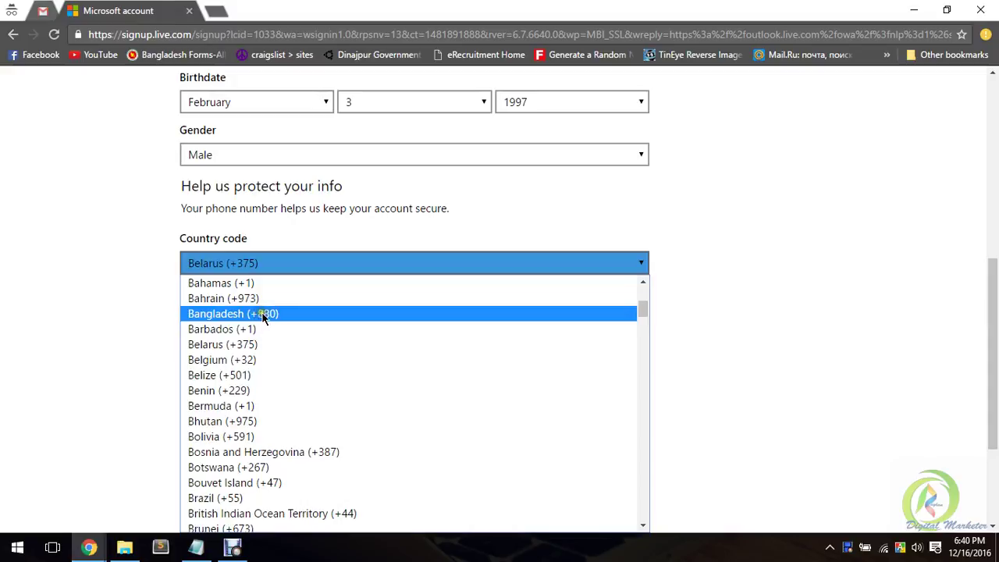
left_click(271, 316)
Step: Enter the phone number and the alternate e-mail address
left_click(274, 315)
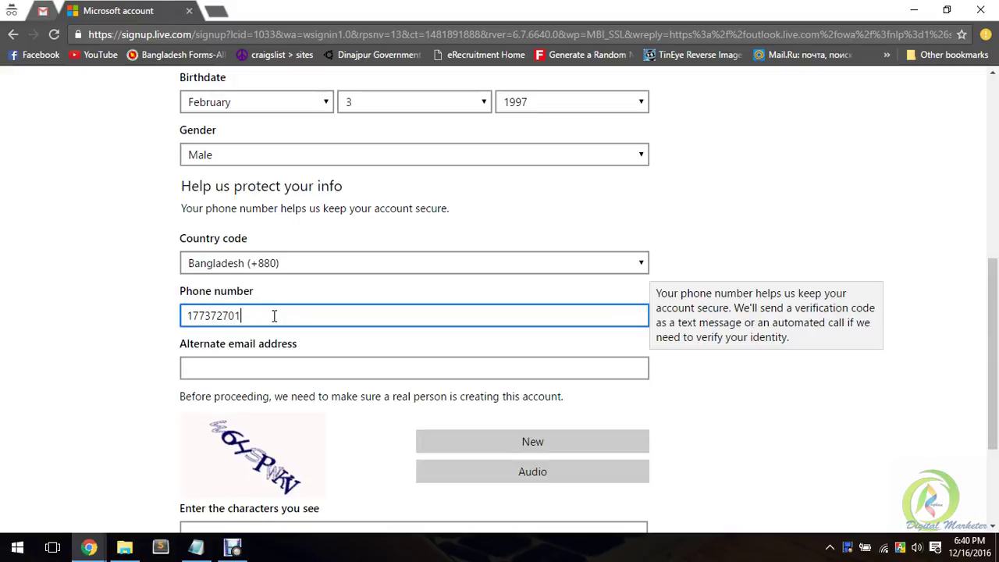
scroll(269, 296, "down", 1)
left_click(218, 292)
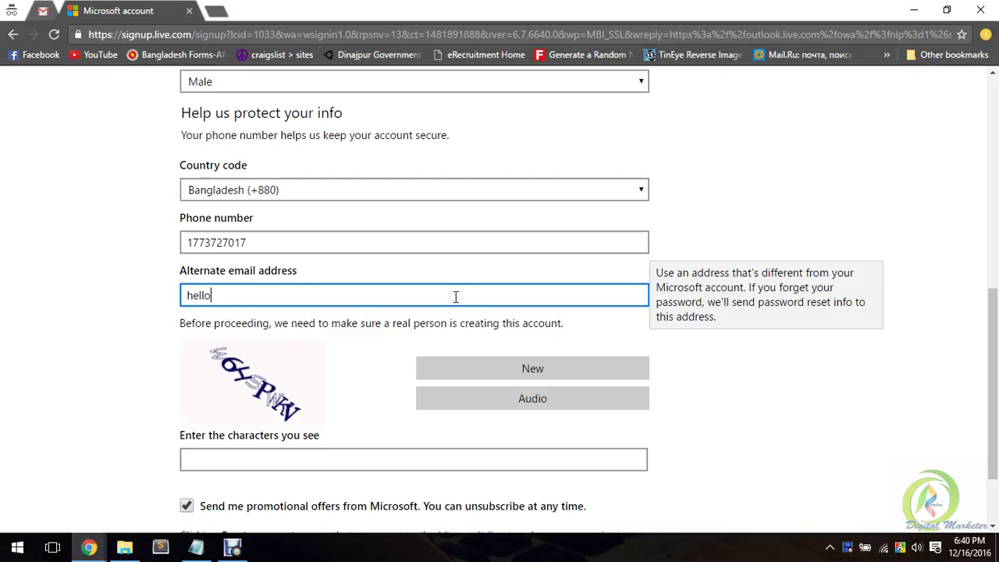
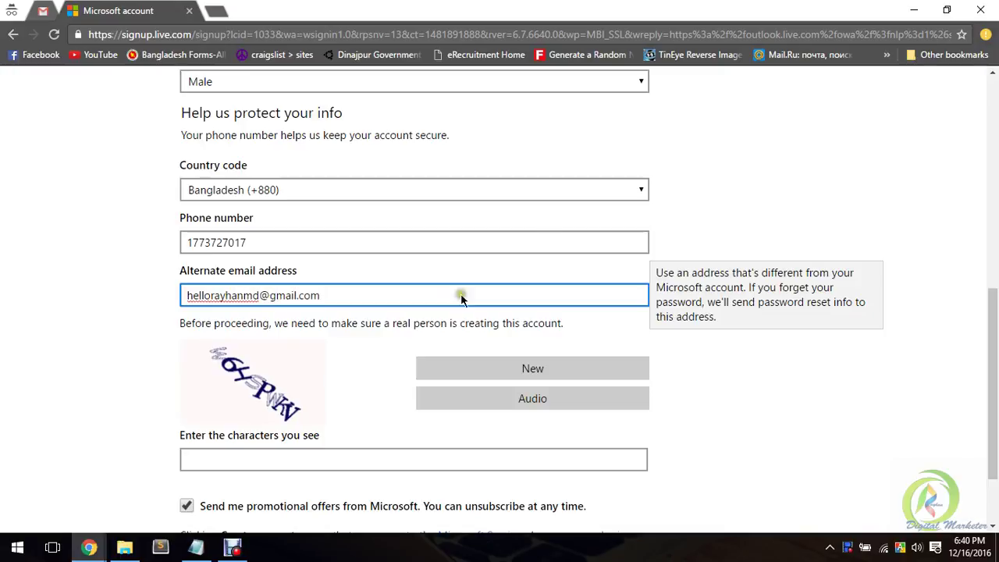
scroll(461, 295, "down", 1)
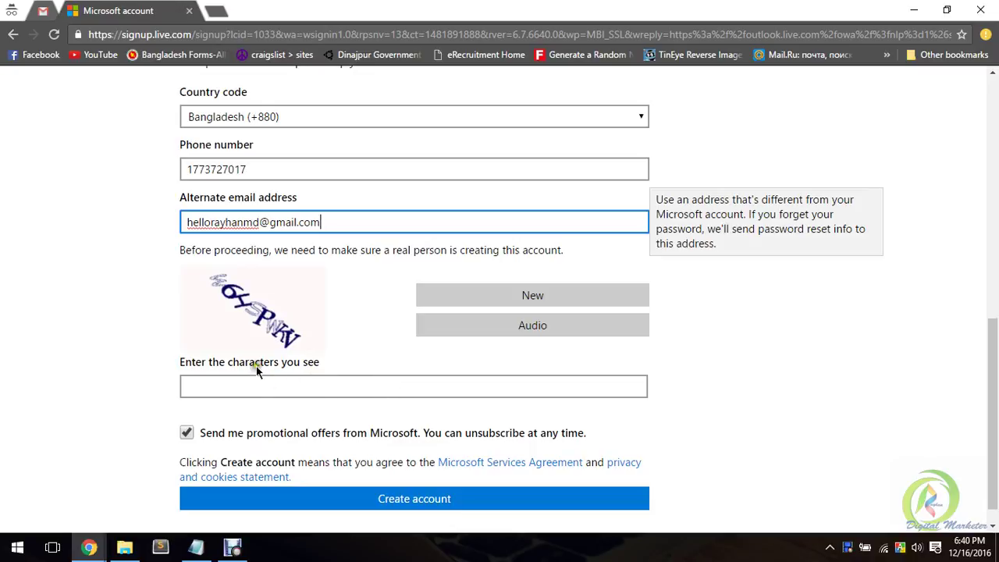
Step: Fill in the verification image characters, then select the User name field's text to copy
left_click(271, 382)
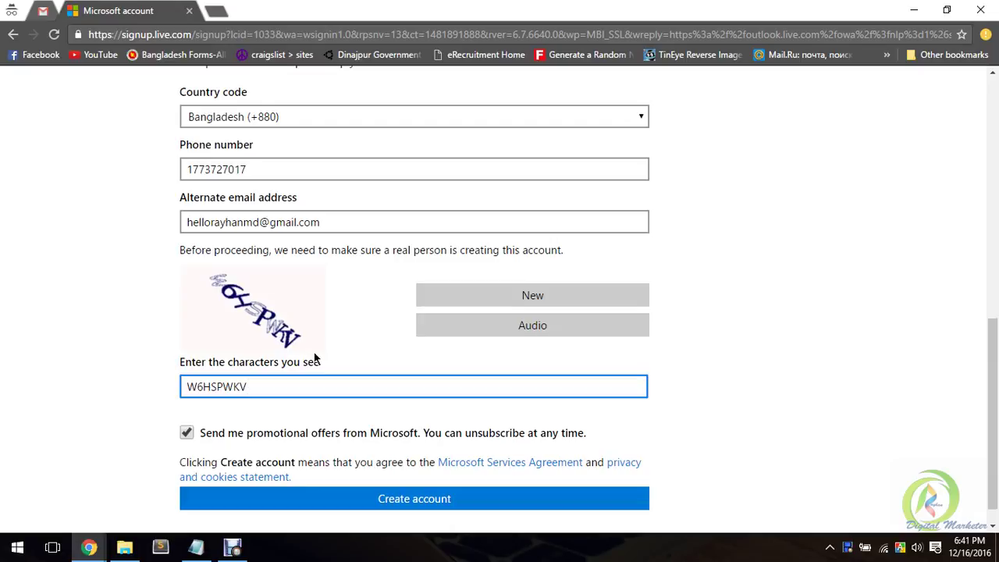
scroll(316, 313, "up", 4)
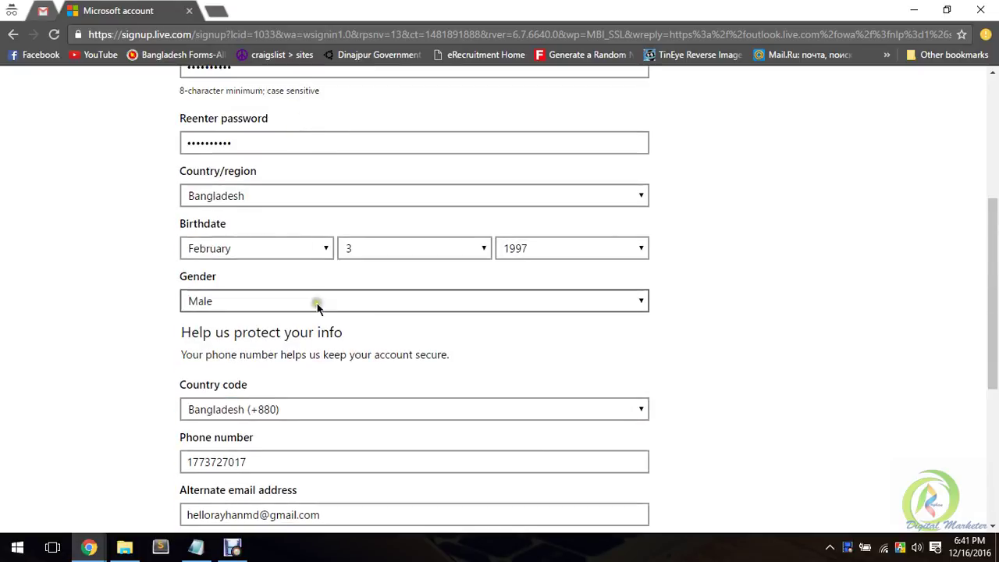
scroll(390, 316, "up", 4)
scroll(380, 278, "down", 4)
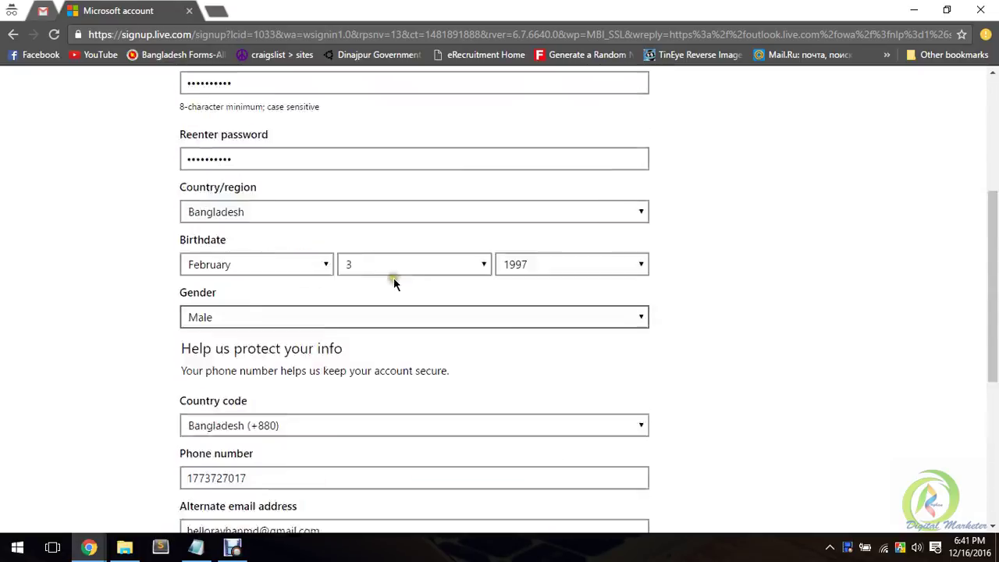
scroll(393, 280, "up", 4)
double_click(342, 296)
key("ctrl+c")
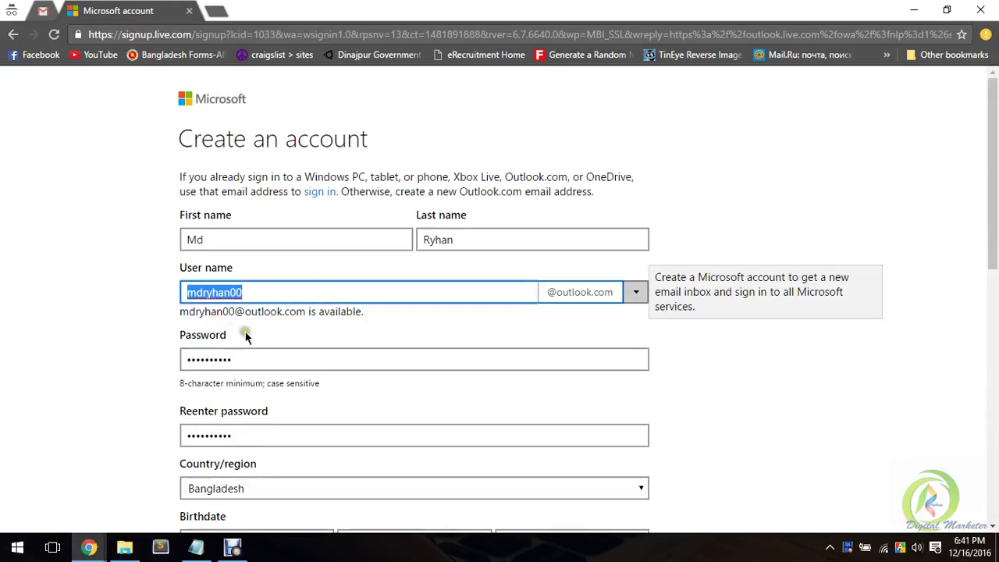
left_click(198, 546)
left_click(560, 127)
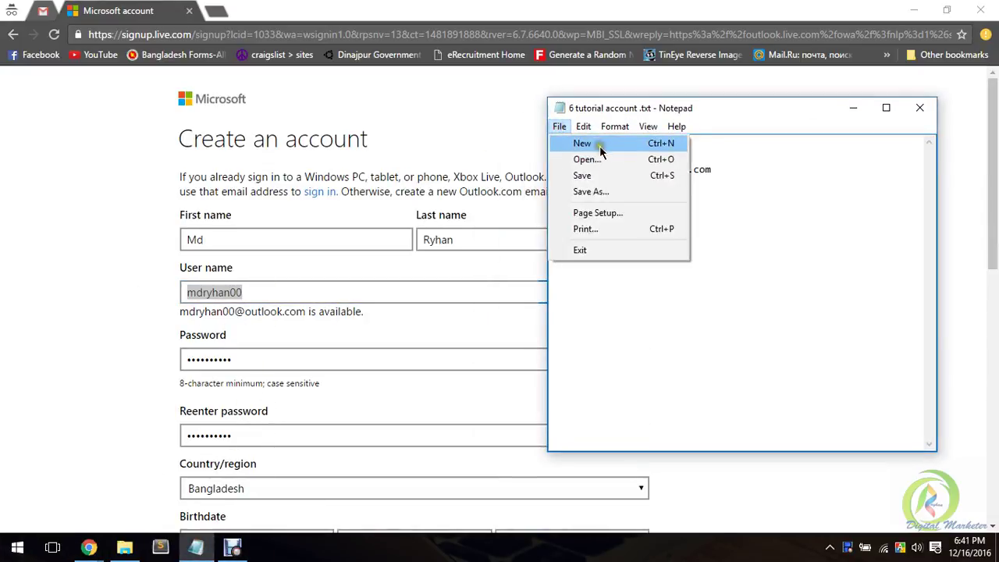
left_click(600, 148)
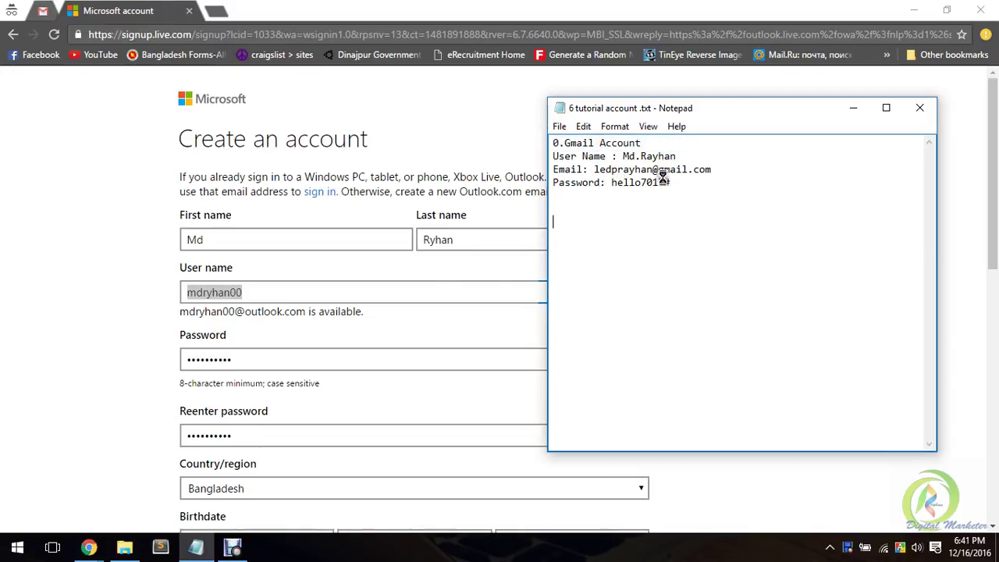
left_click(459, 282)
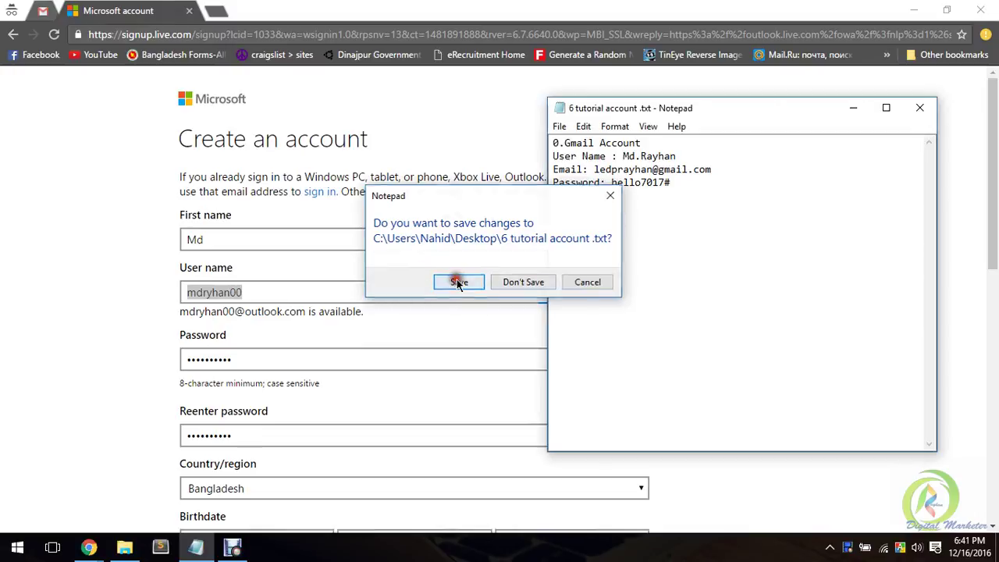
key("ctrl+v")
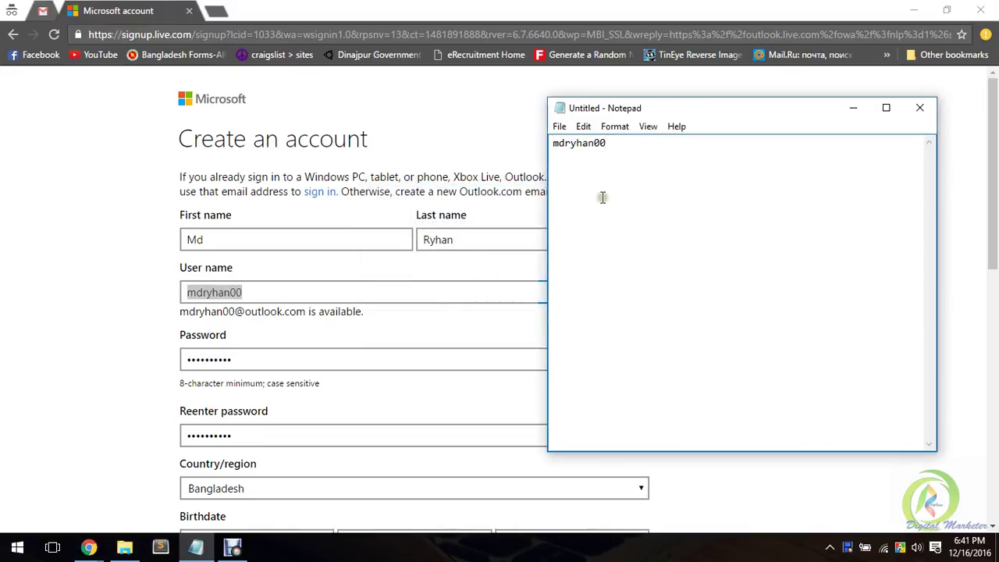
type("@outlook.com")
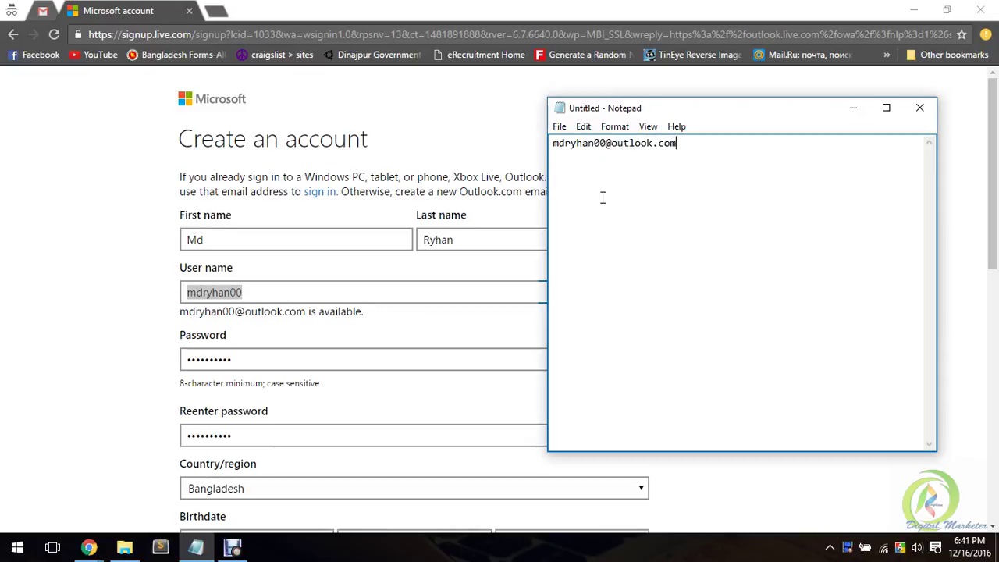
left_click(407, 6)
left_click(353, 309)
Step: Submit the completed sign-up form with Create account
scroll(568, 347, "down", 5)
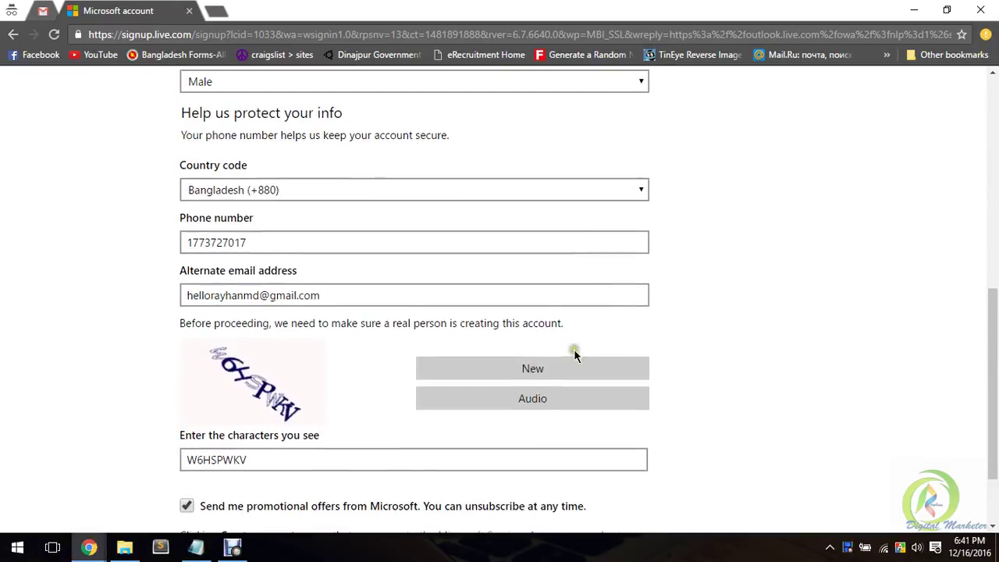
scroll(574, 355, "down", 2)
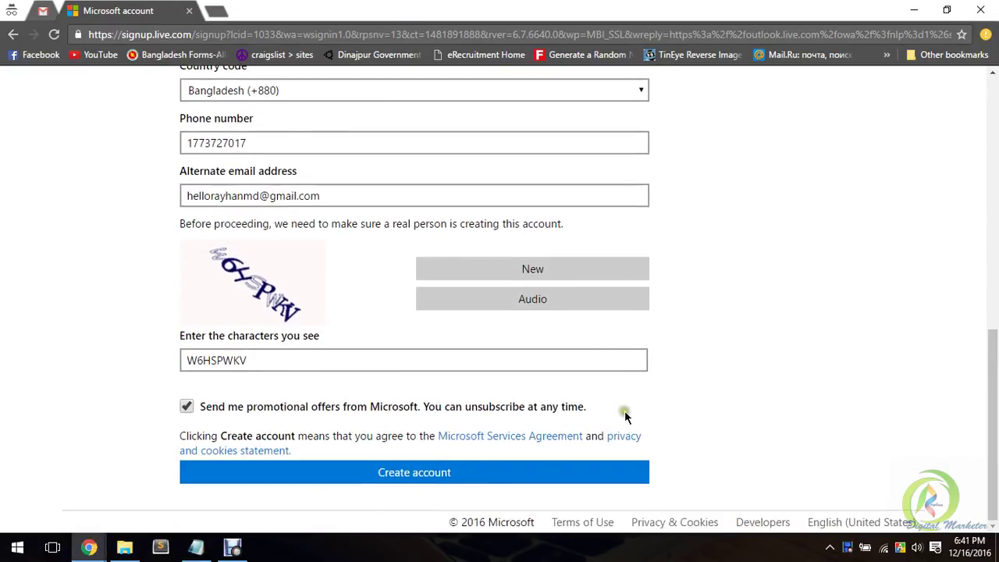
left_click(454, 475)
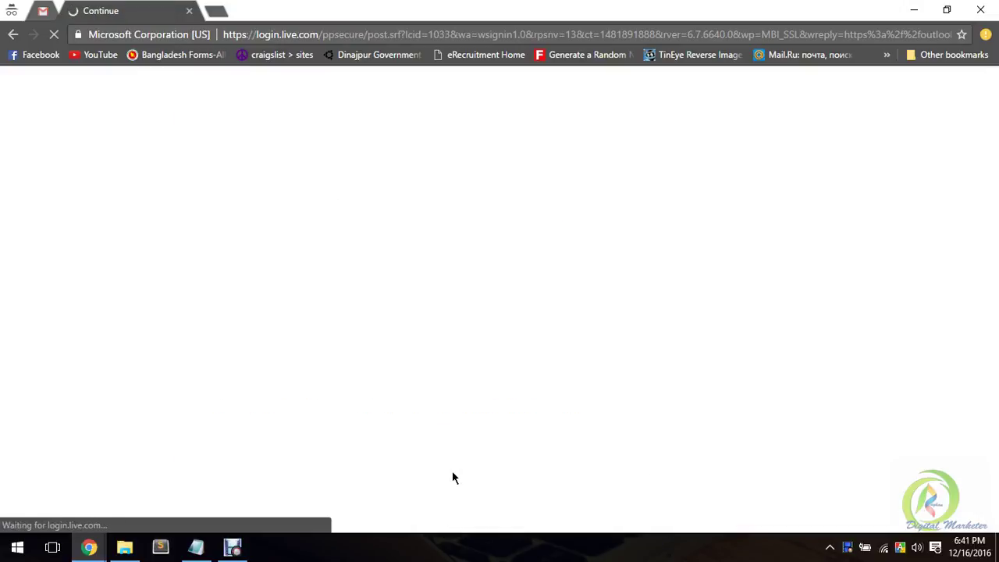
left_click(438, 473)
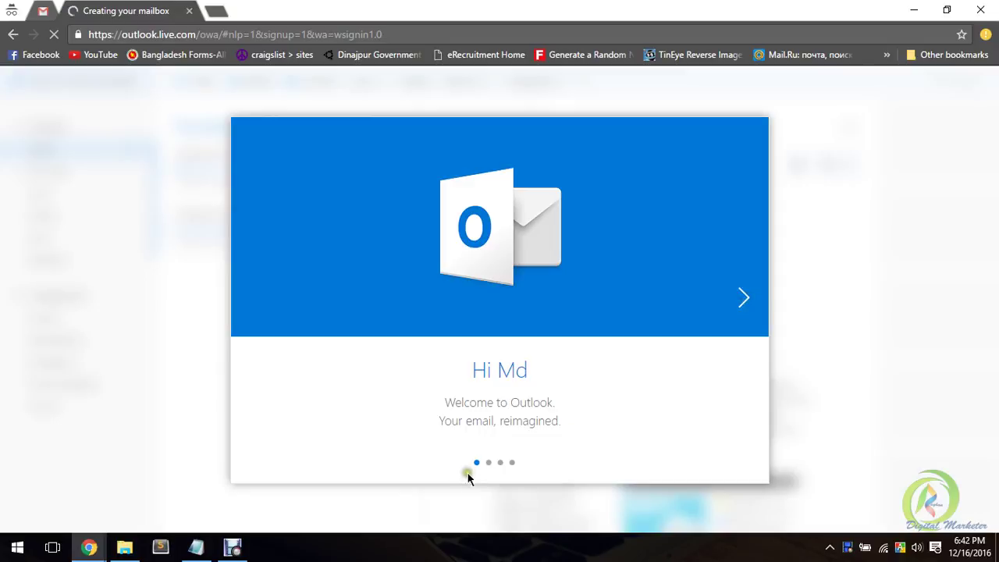
Step: Keep English (United States) and Pacific Time (US & Canada), then advance to the theme step
left_click(744, 301)
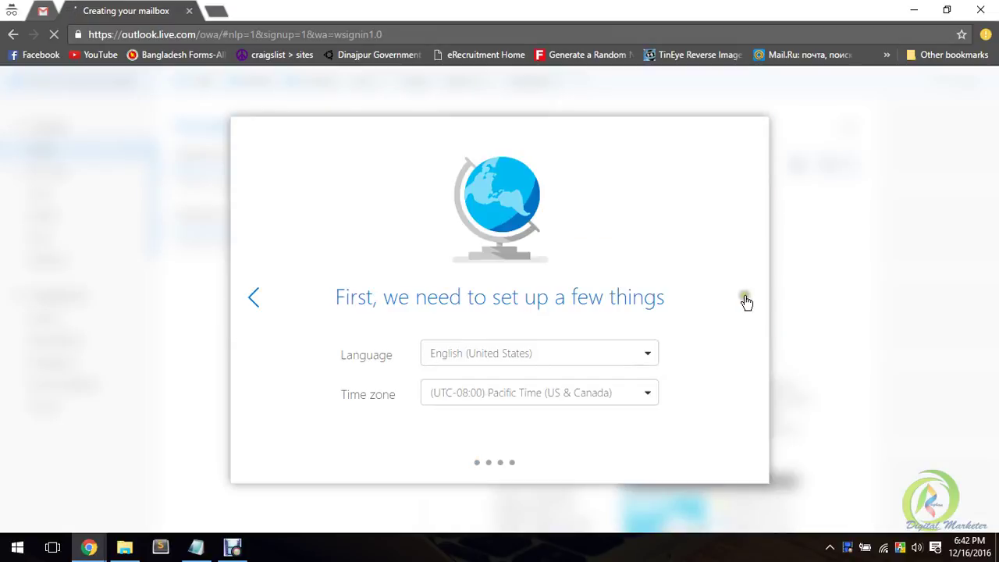
left_click(601, 365)
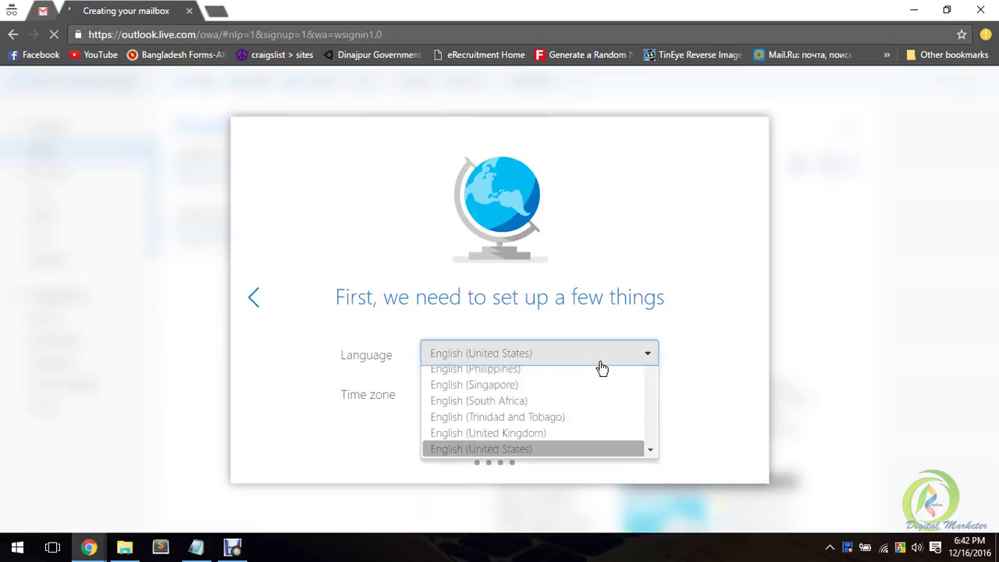
left_click(604, 362)
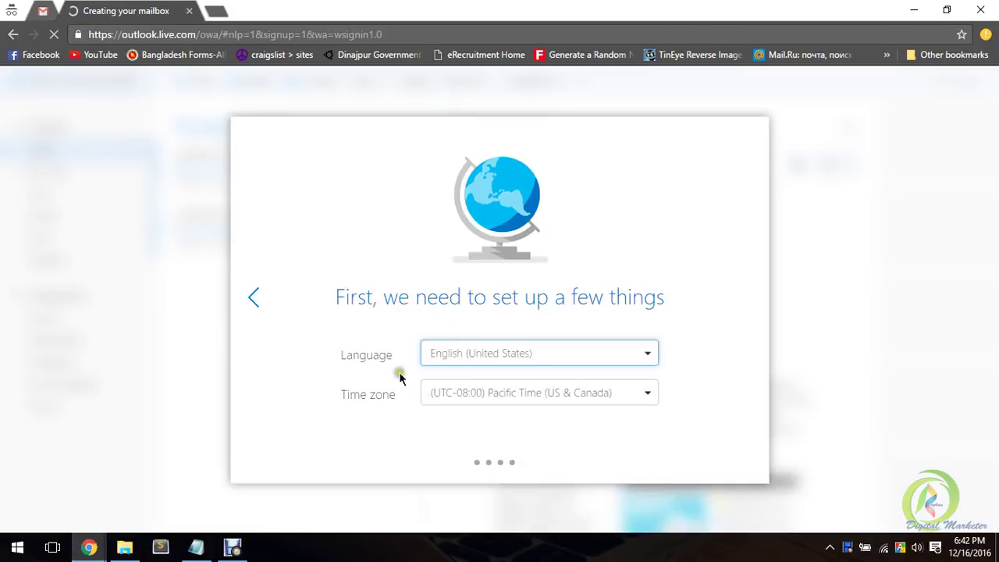
left_click(630, 404)
left_click(632, 405)
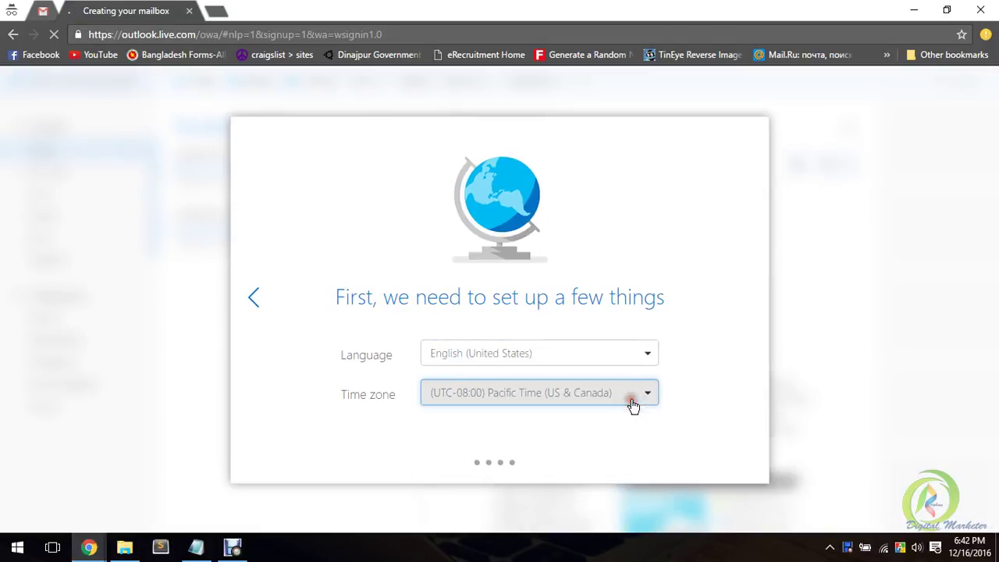
left_click(581, 392)
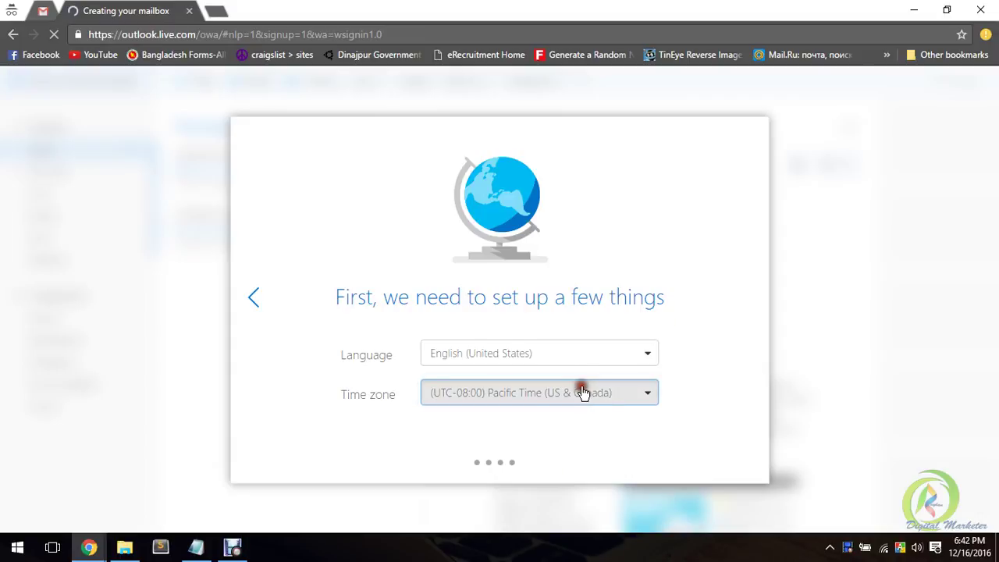
scroll(519, 452, "down", 5)
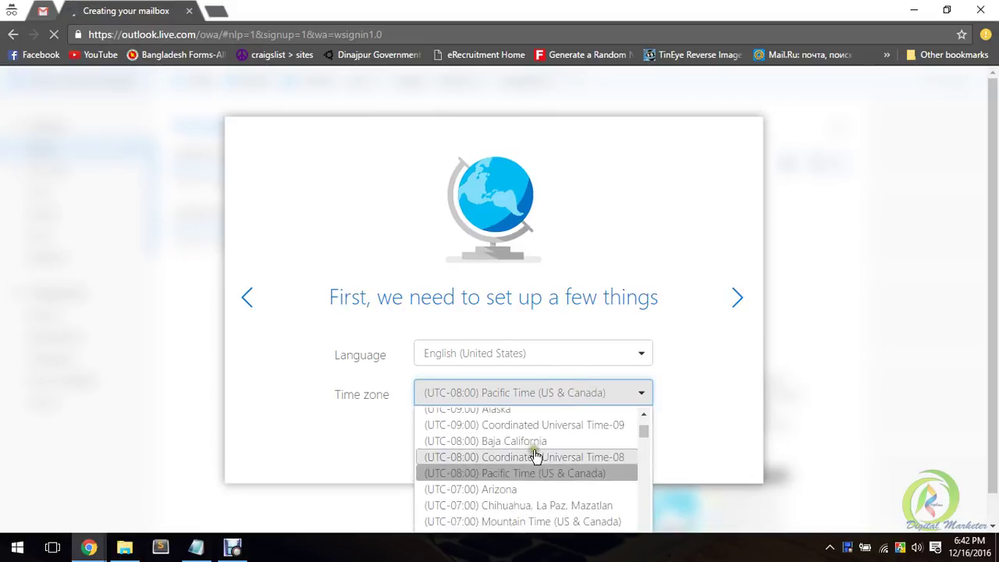
scroll(531, 462, "down", 15)
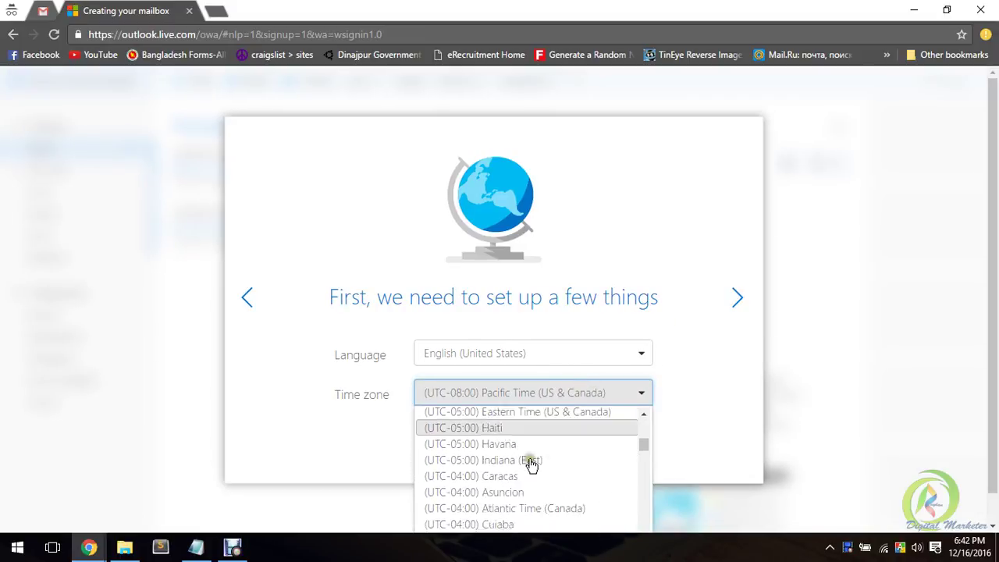
scroll(527, 465, "down", 2)
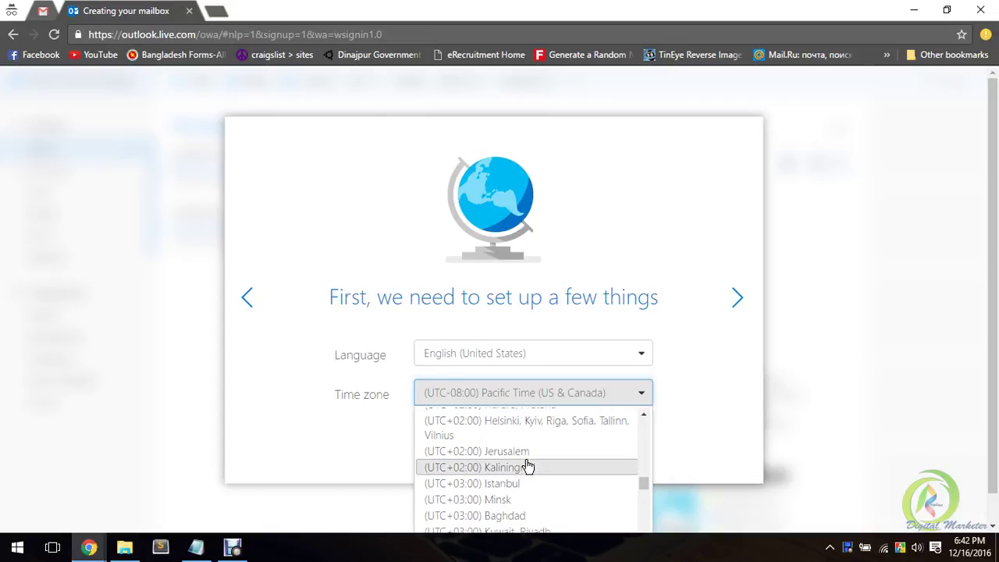
scroll(523, 466, "down", 8)
left_click(741, 366)
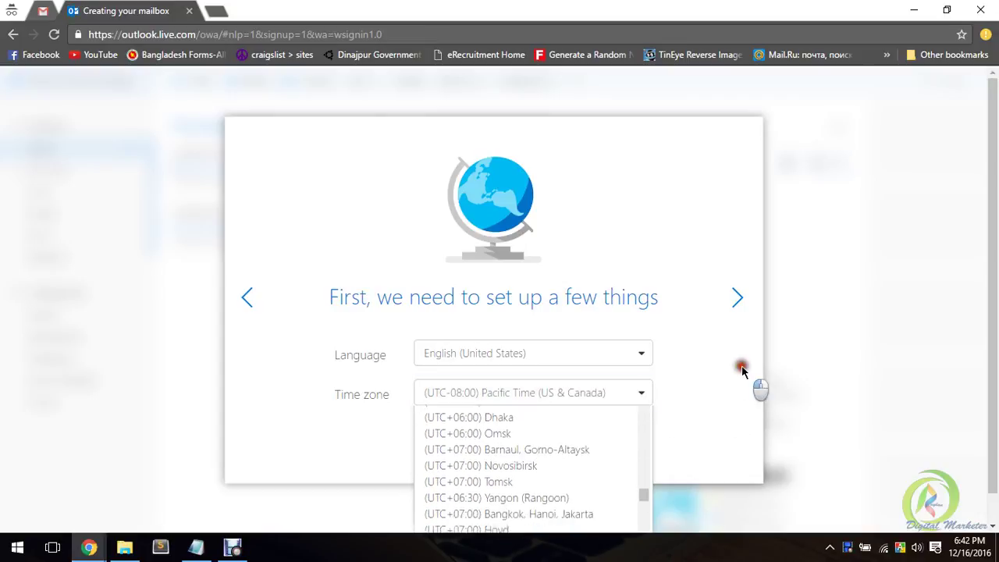
left_click(746, 301)
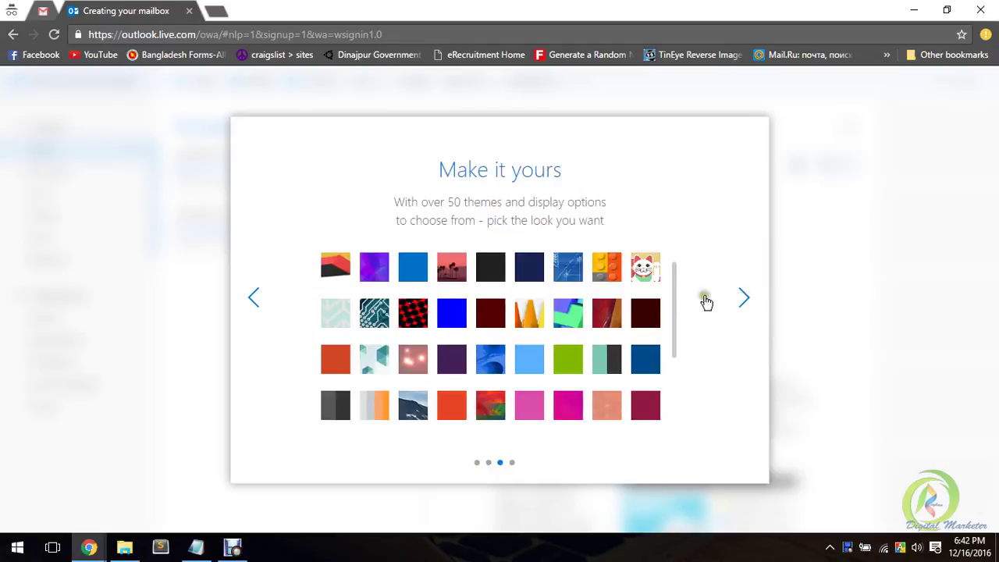
Step: Accept the default theme and signature and open the new, empty Outlook Mail inbox
left_click_drag(455, 169, 593, 173)
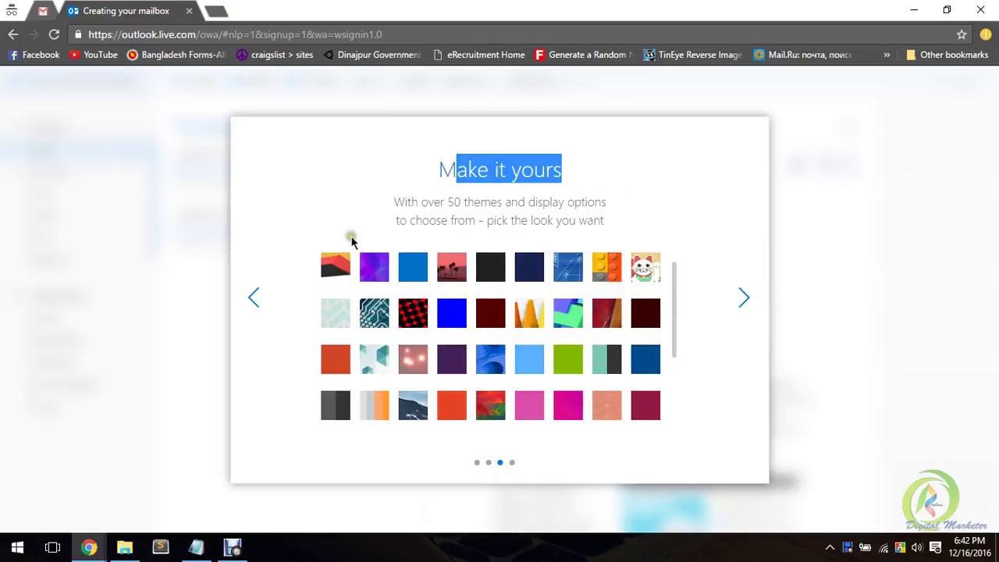
left_click(474, 198)
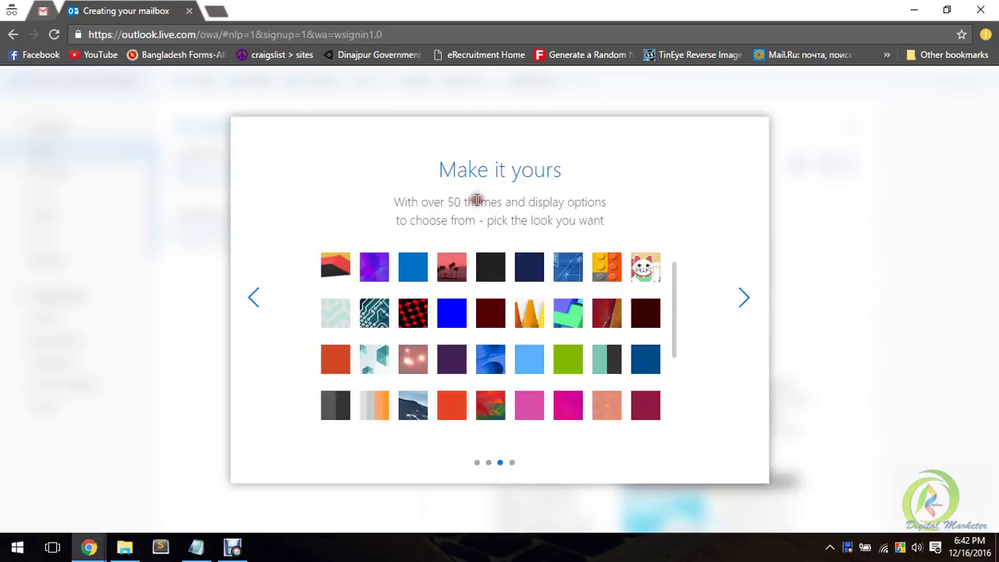
left_click(742, 299)
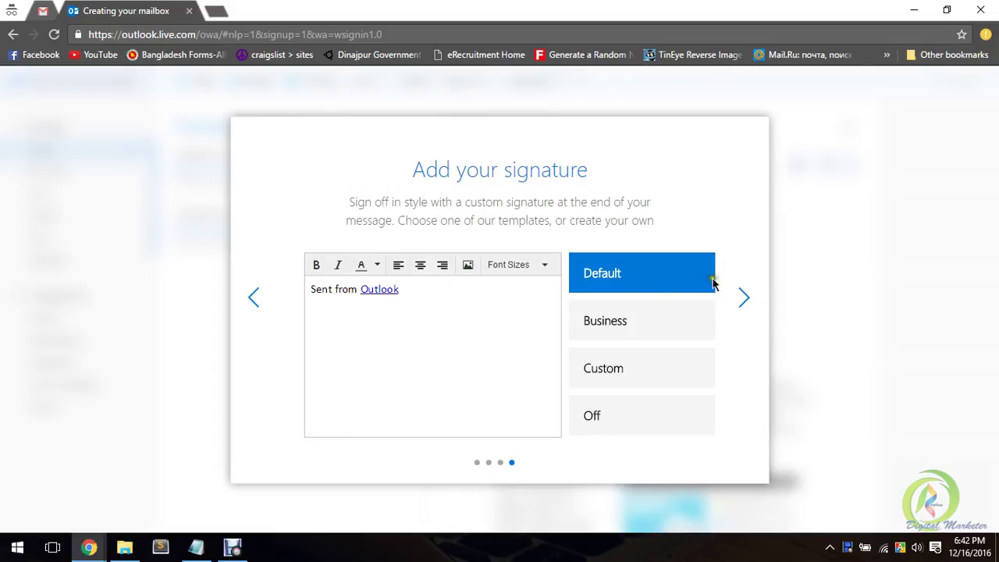
left_click(743, 296)
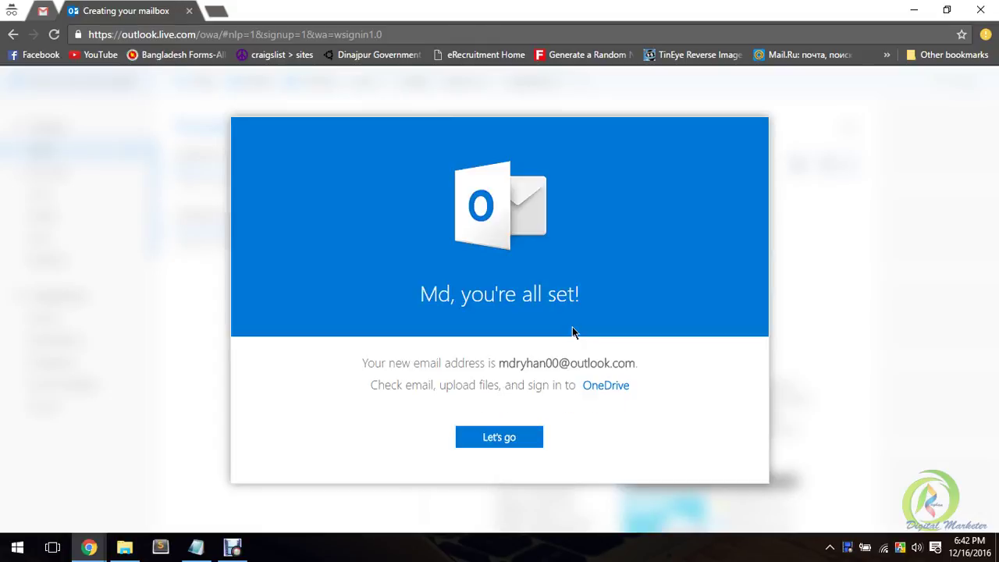
left_click(502, 438)
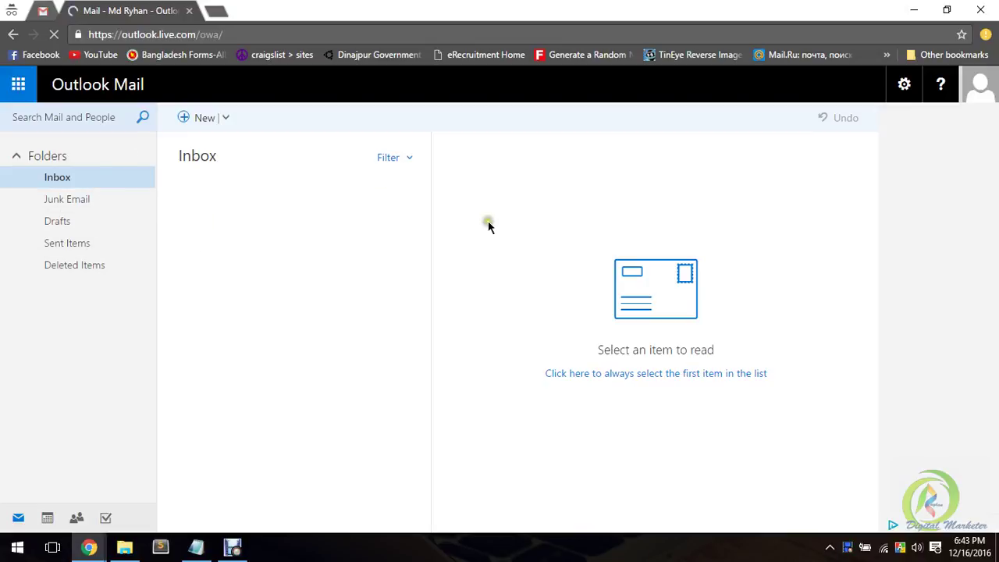
Step: Open the account menu from the top-right avatar and choose Edit profile
left_click(903, 86)
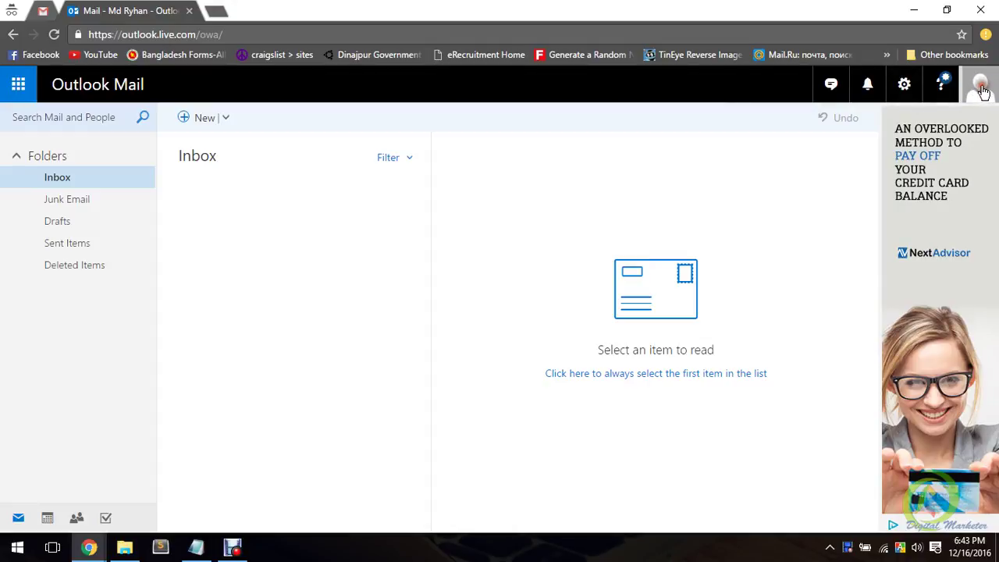
left_click(902, 84)
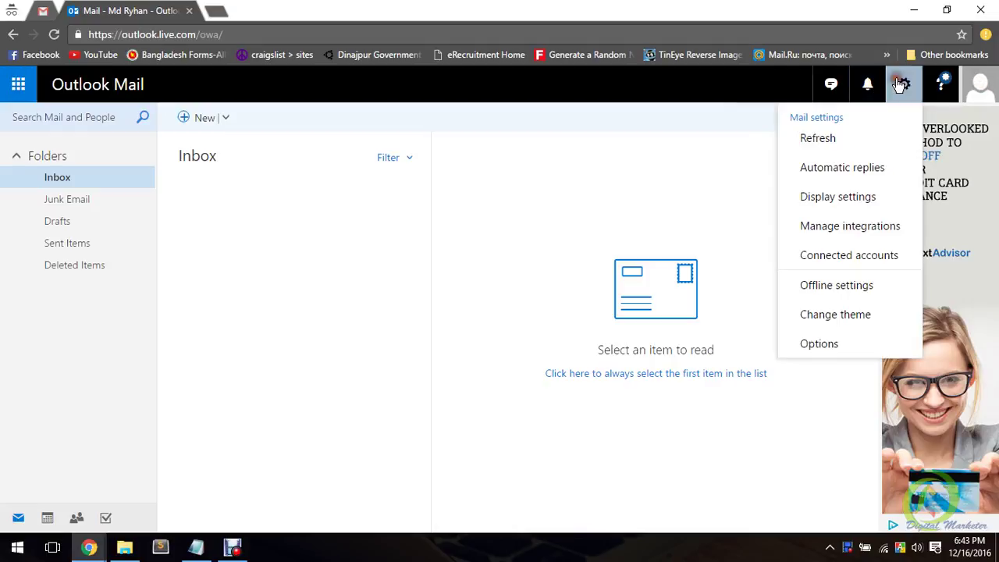
left_click(975, 93)
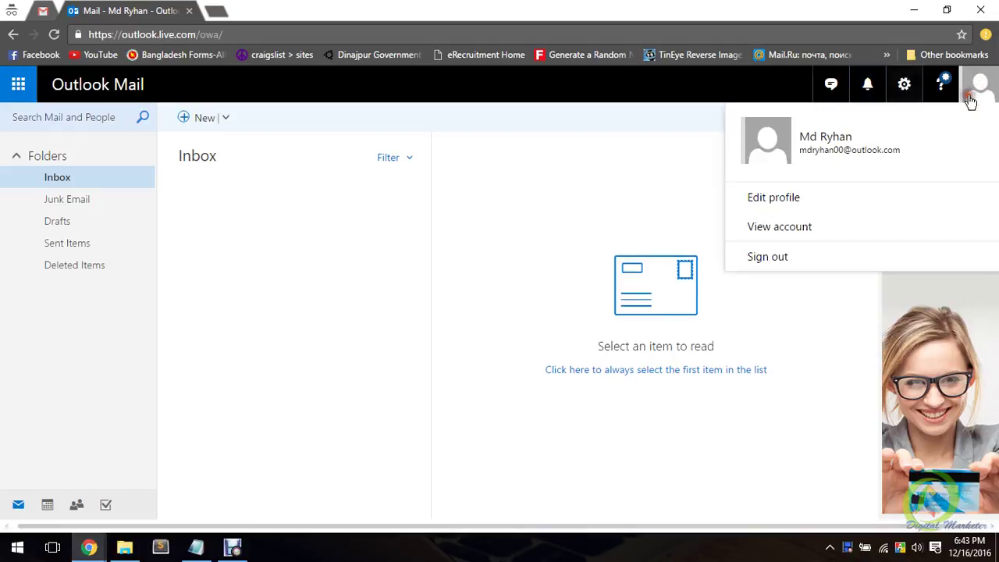
left_click(785, 203)
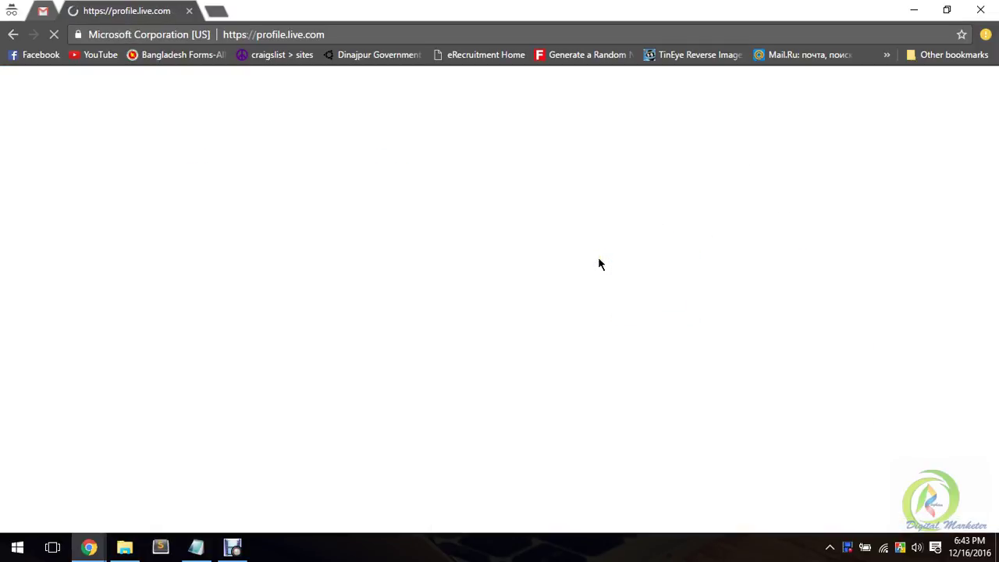
Step: Go to the Microsoft Profile's Change picture page
left_click(597, 255)
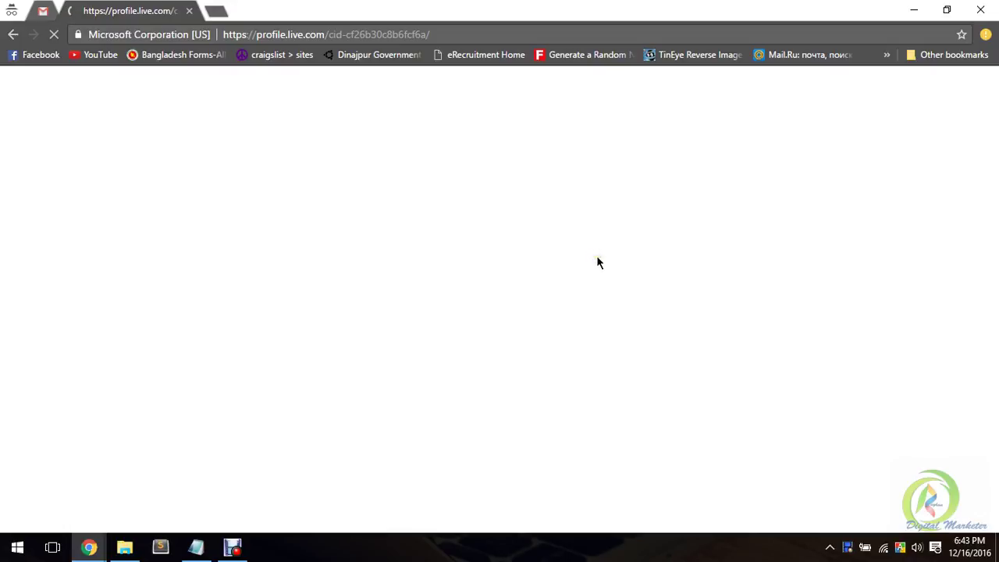
left_click(594, 252)
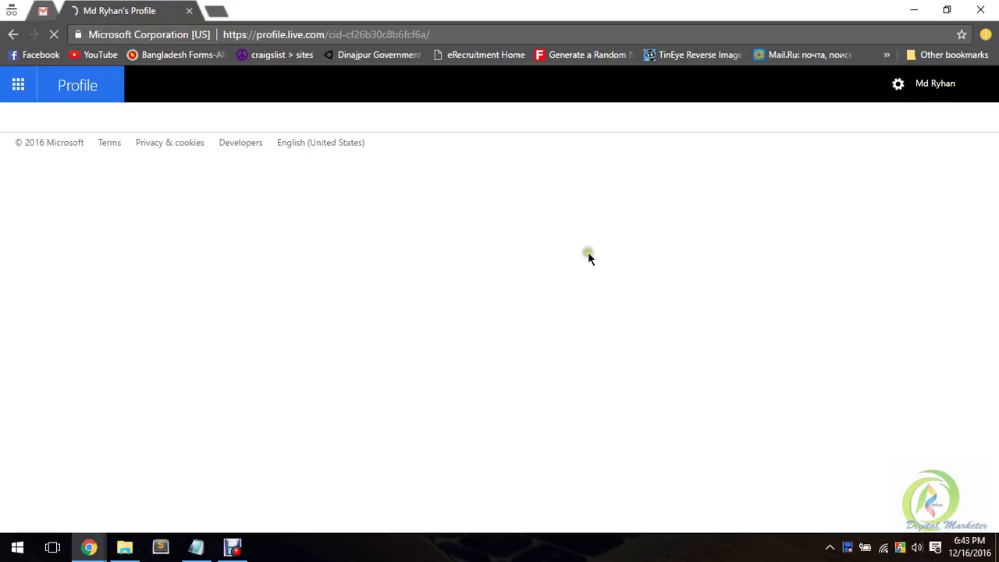
left_click(315, 247)
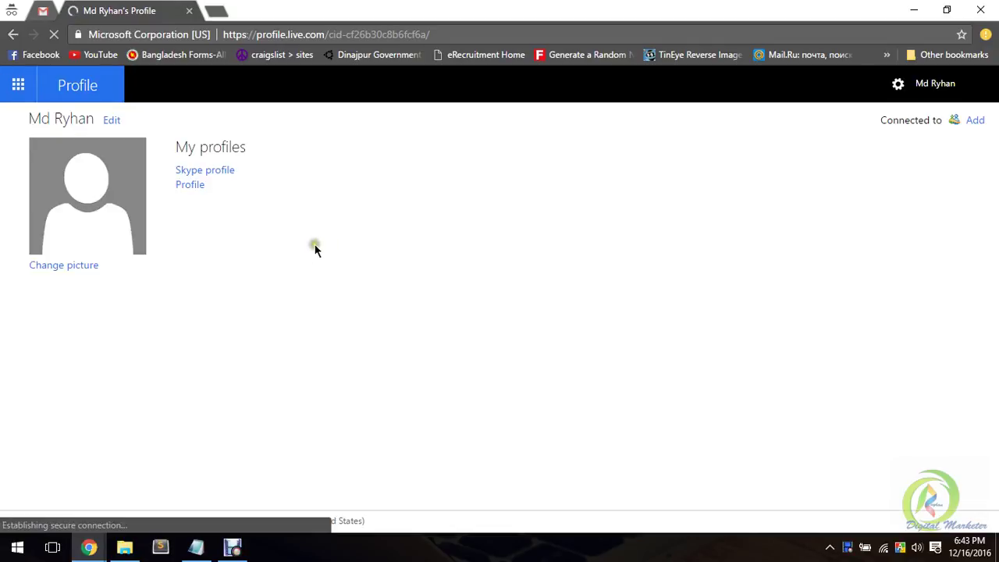
left_click(73, 266)
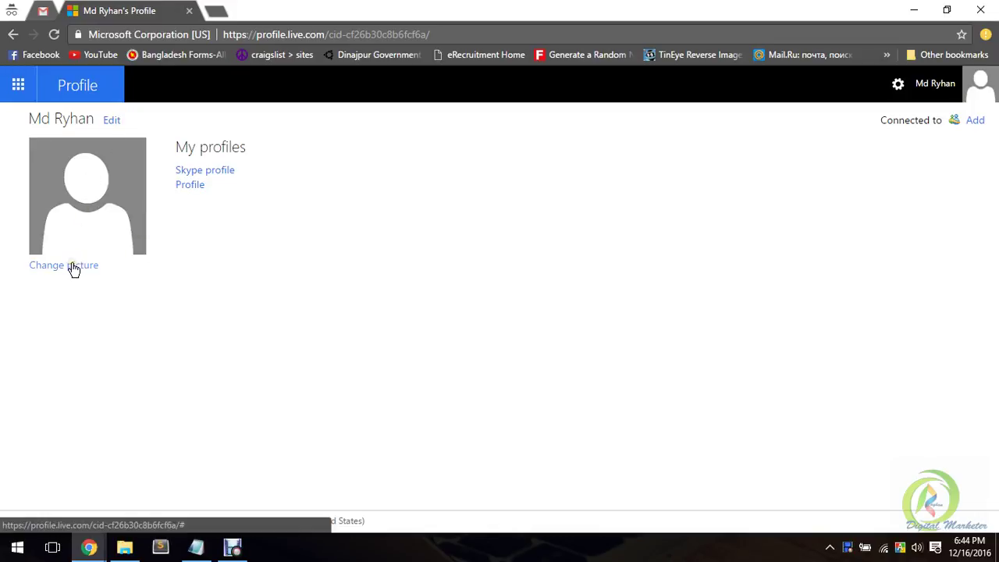
left_click(193, 288)
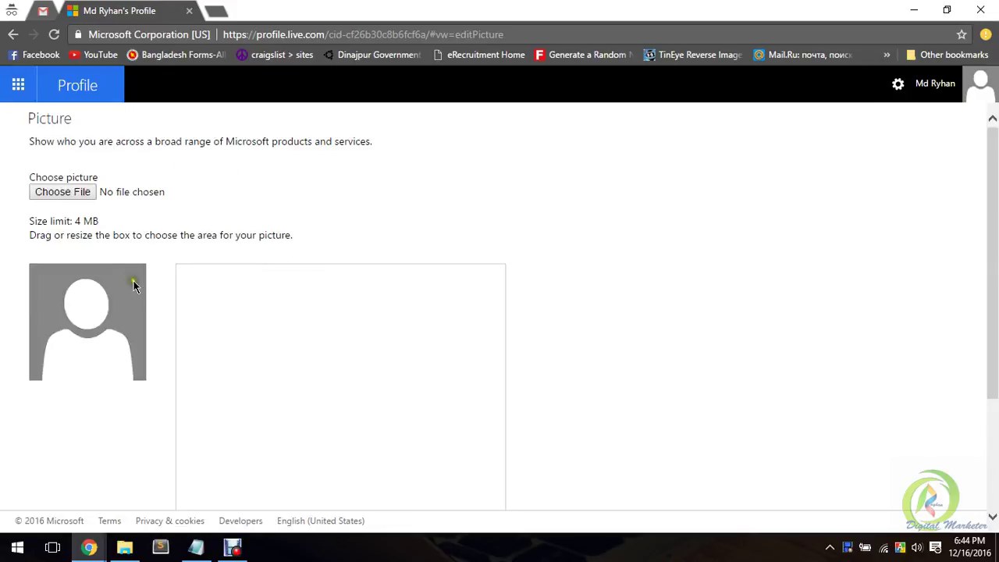
Step: Bring up the file-open dialog to choose a new profile photo
left_click(67, 197)
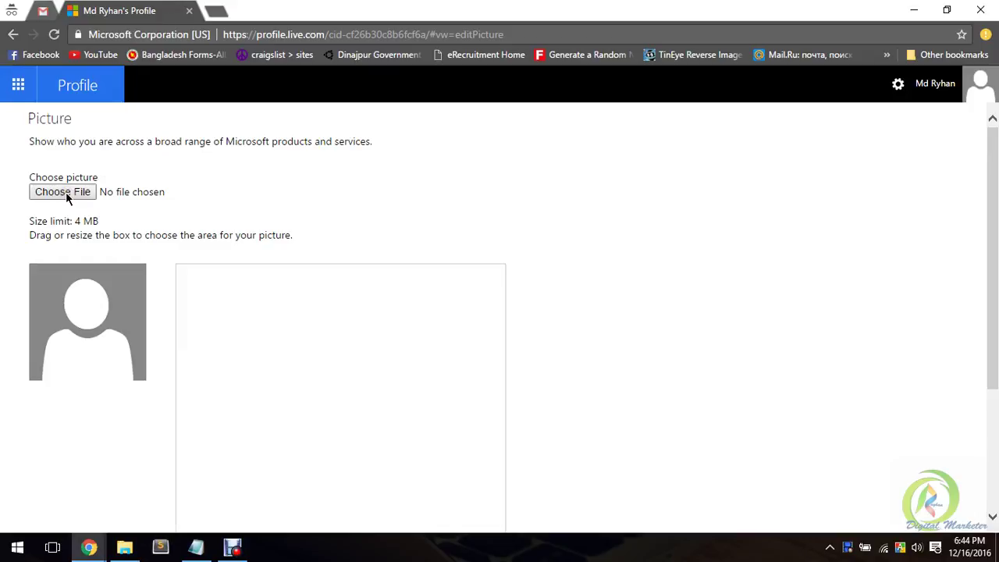
left_click(71, 196)
left_click(72, 194)
left_click(198, 386)
left_click(74, 194)
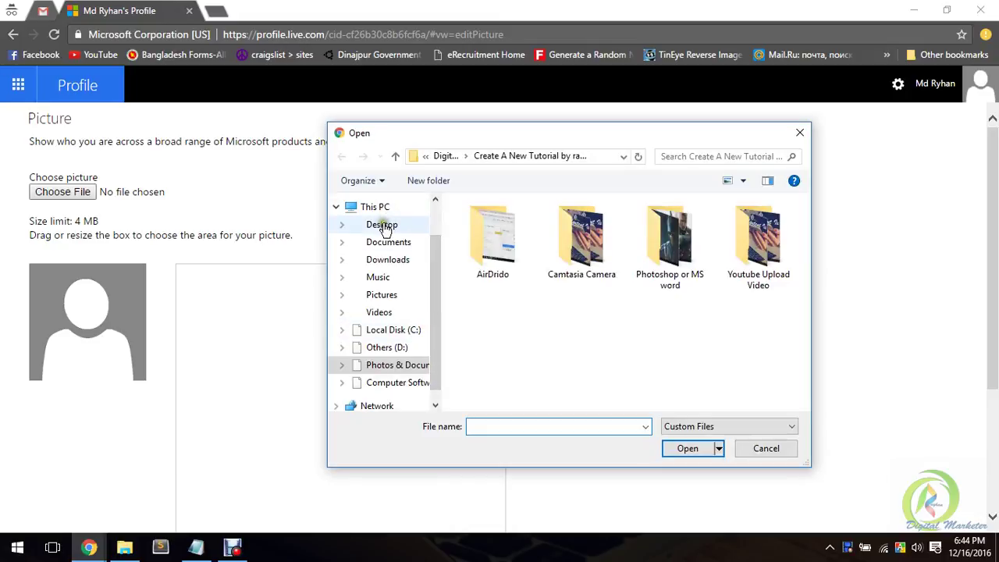
Step: Upload IMG_4698_m2.jpg from the Desktop and save it as the profile picture
left_click(384, 228)
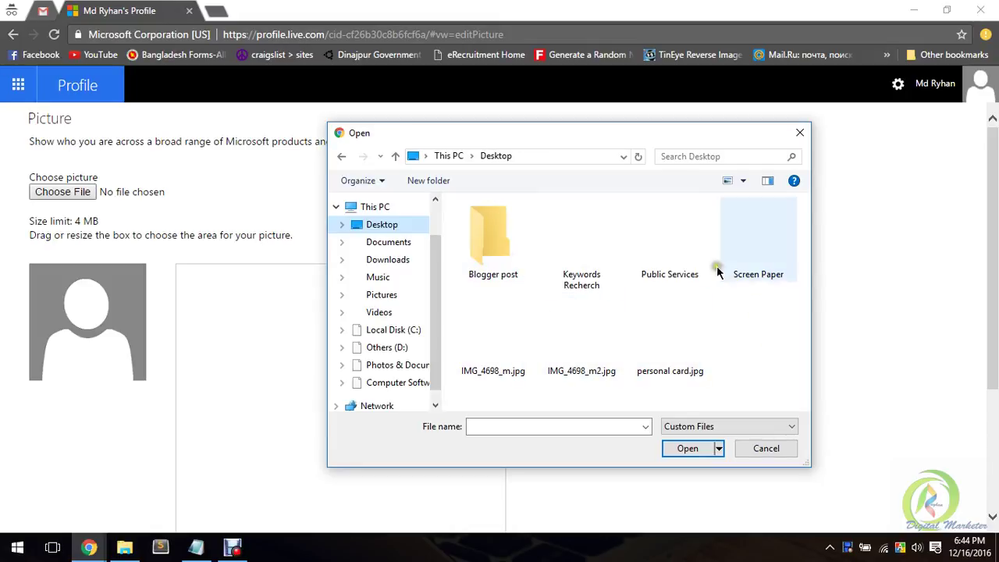
left_click(585, 331)
left_click(684, 449)
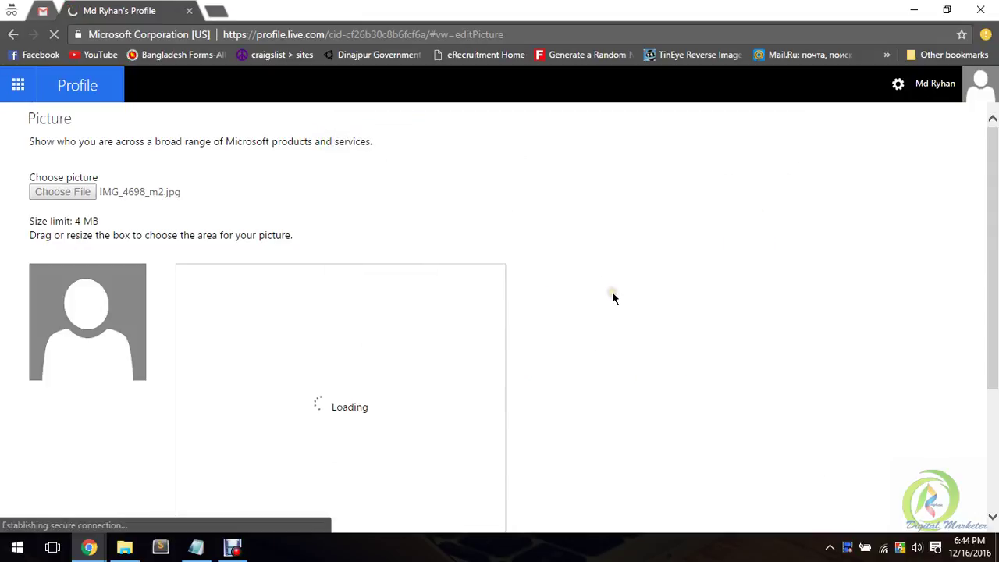
scroll(612, 284, "down", 2)
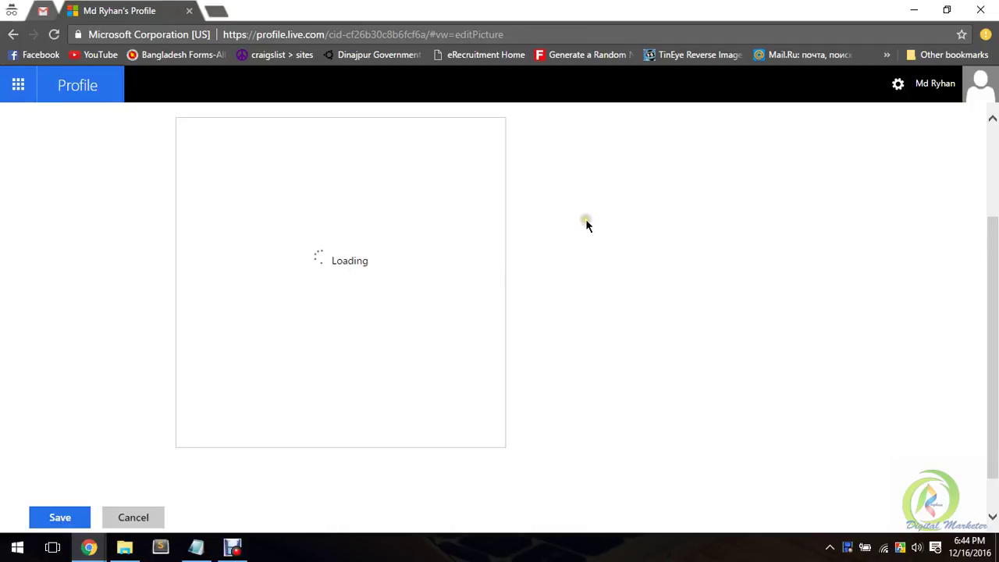
scroll(575, 219, "down", 2)
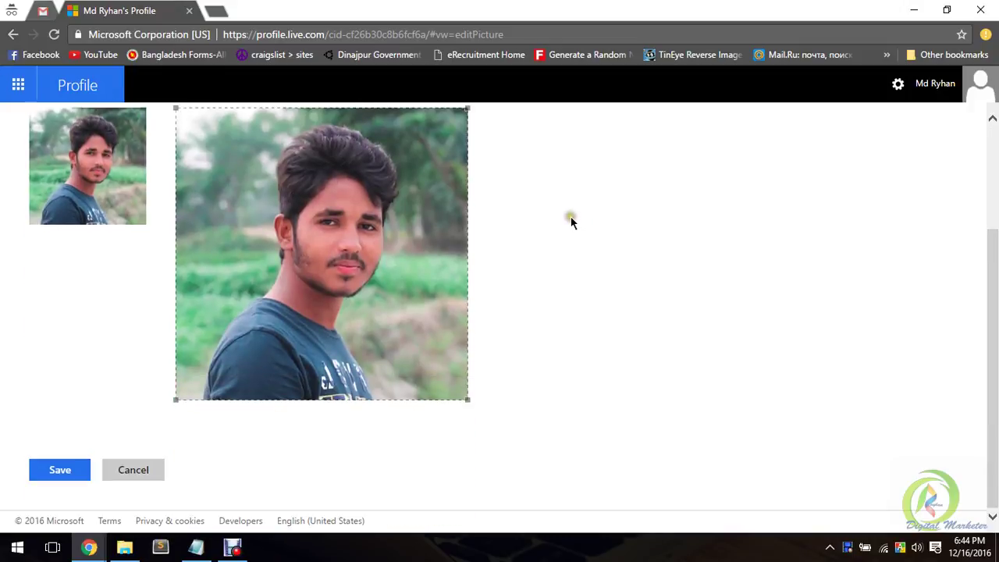
left_click(63, 474)
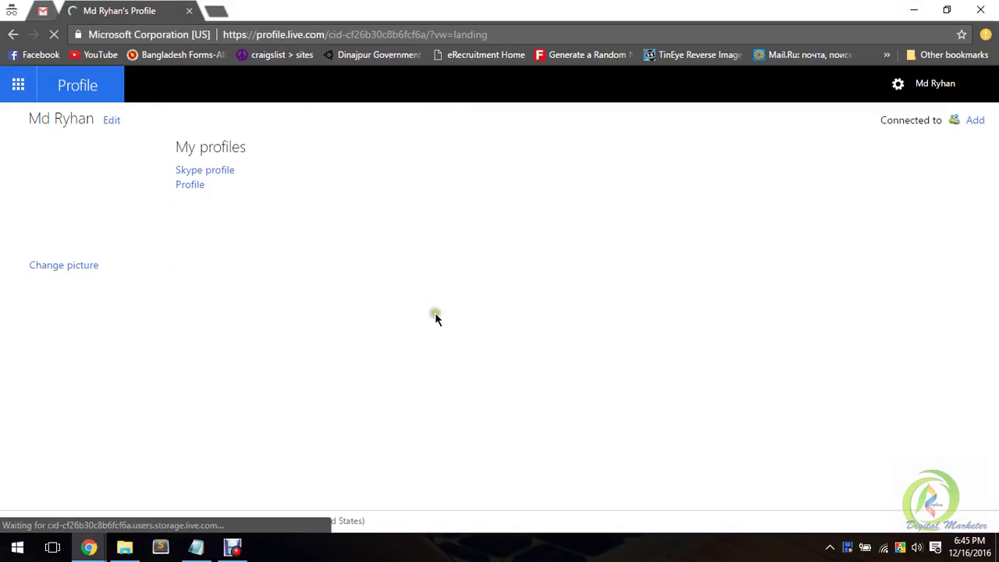
left_click(15, 87)
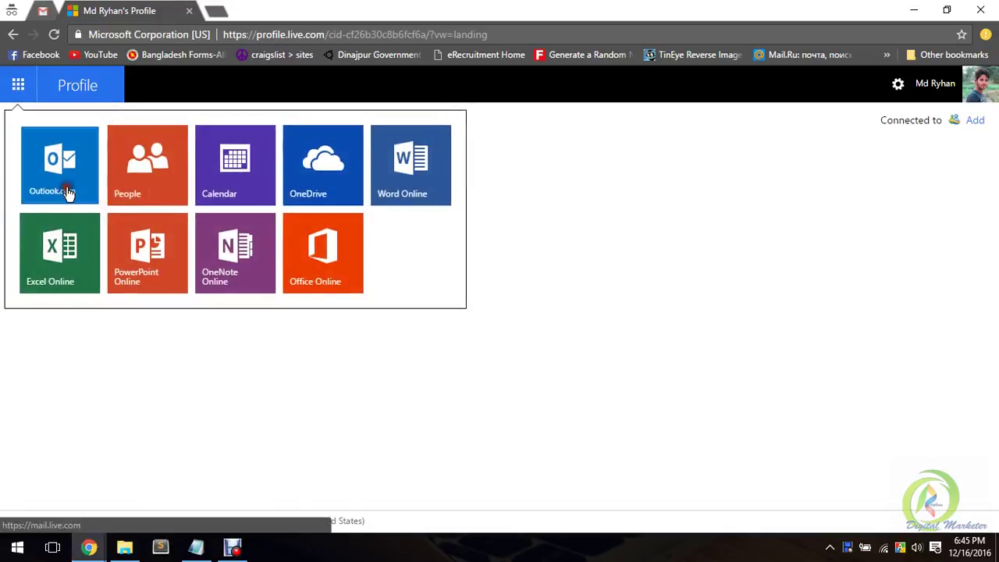
Step: Open Outlook.com in a new tab, close the Profile tab, and show the Microsoft apps list
left_click(69, 195)
left_click(176, 7)
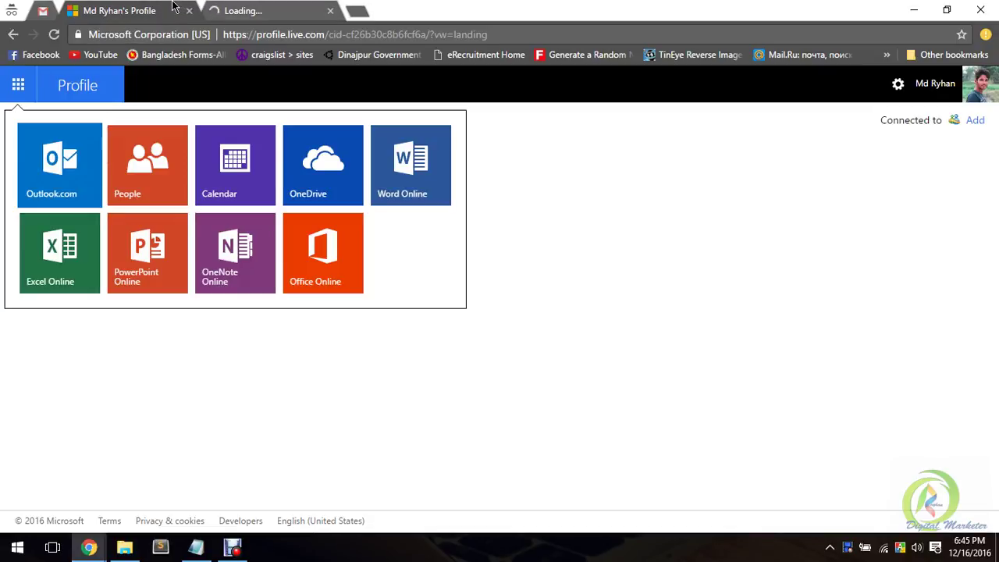
middle_click(173, 6)
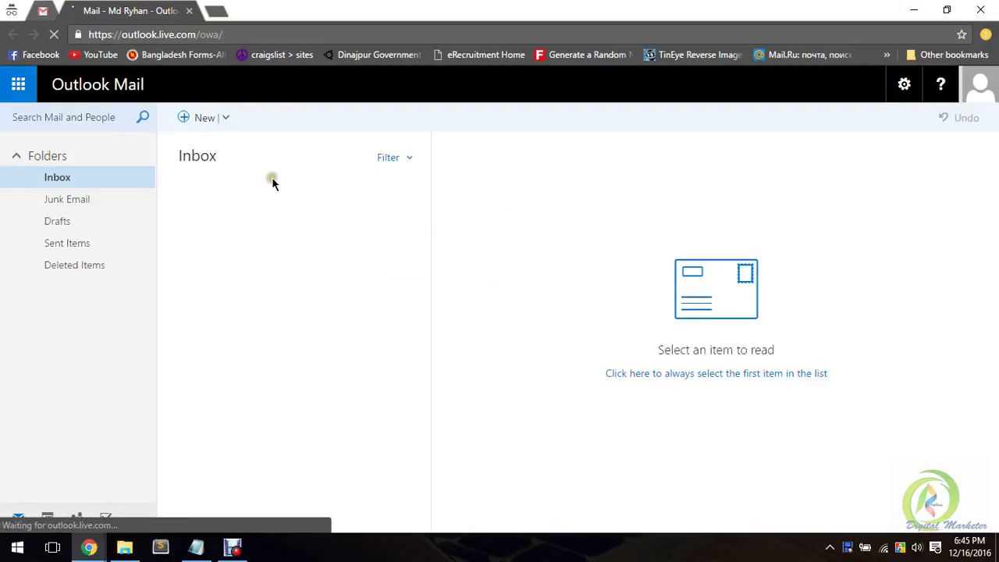
left_click(904, 86)
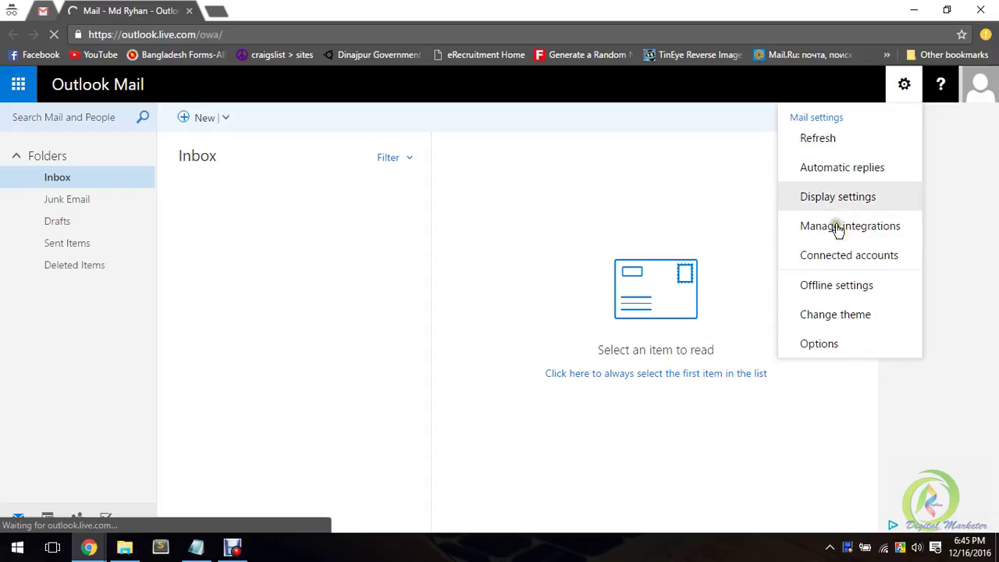
left_click(18, 86)
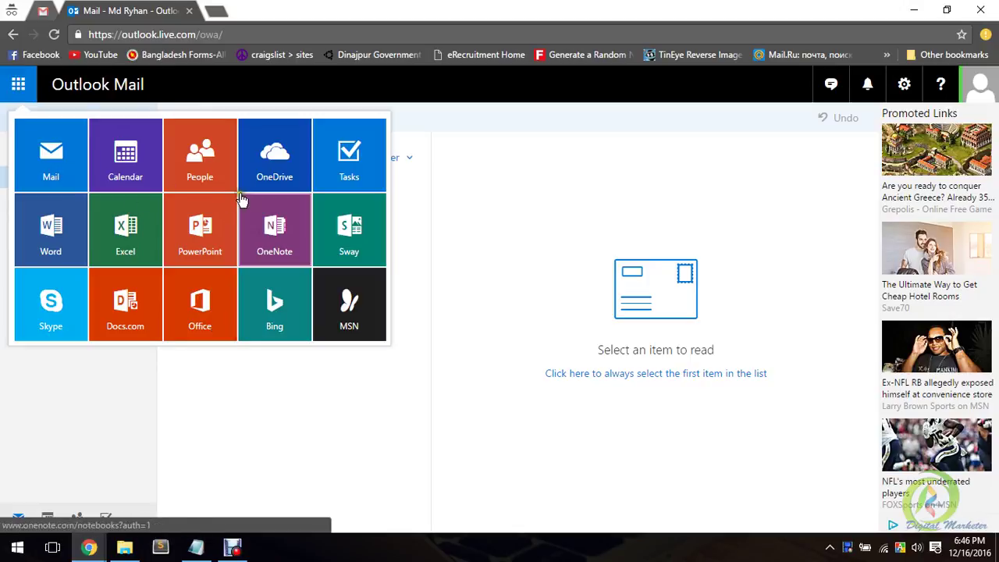
Step: Dismiss the Microsoft apps list so only the empty Inbox and its folders show
left_click(27, 80)
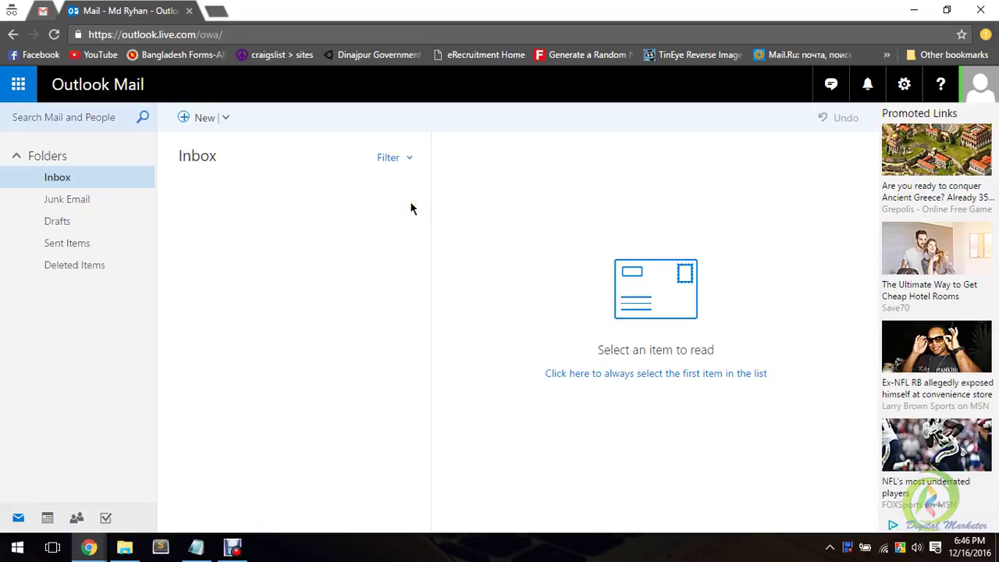
left_click(18, 84)
left_click(467, 175)
left_click(451, 162)
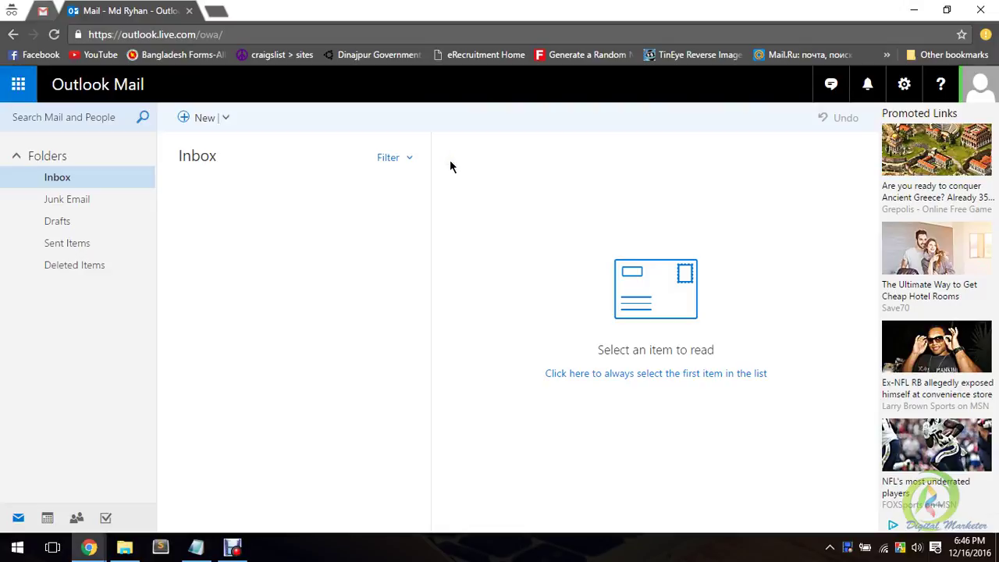